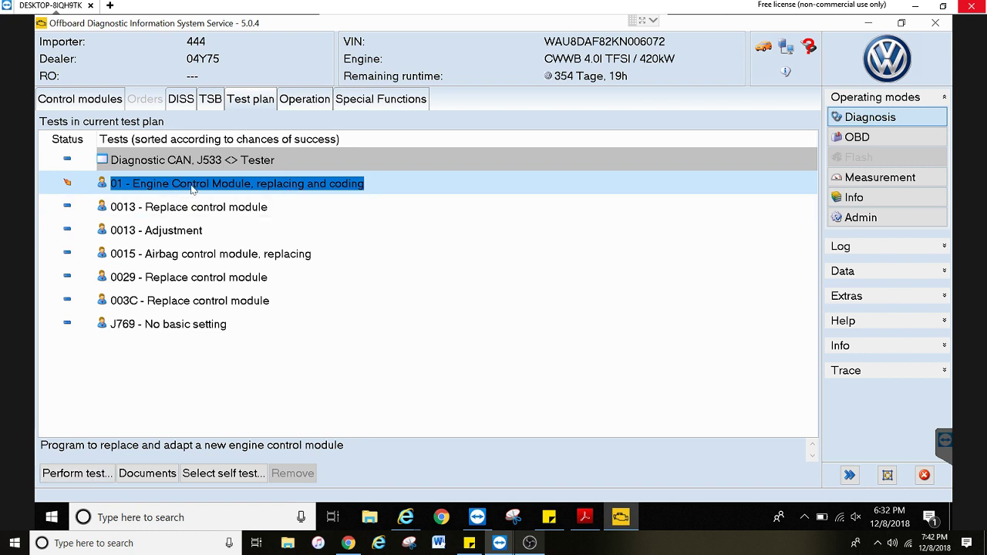
# Start and cancel the engine module replacing-and-coding test, then show the 118-entry control module list.
pyautogui.click(88, 475)
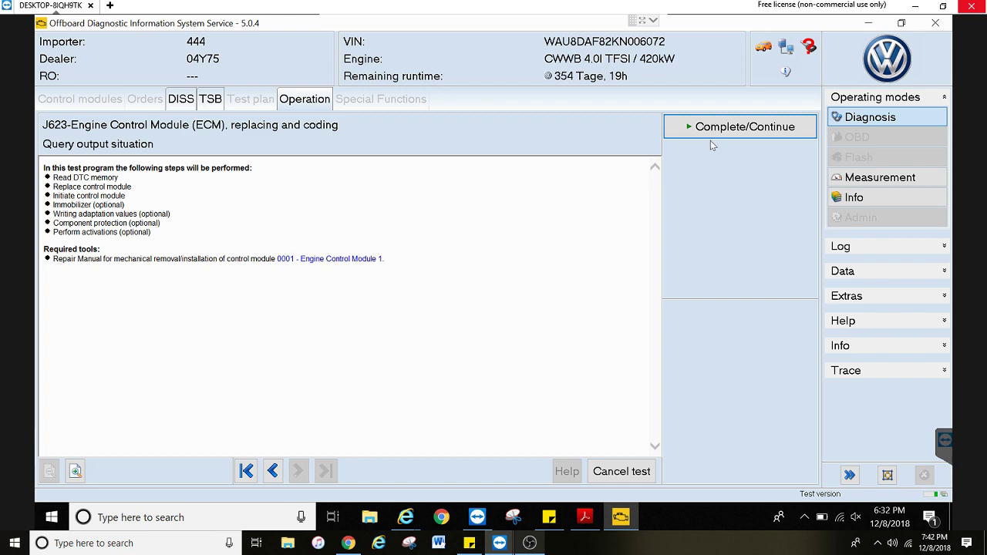
pyautogui.click(620, 472)
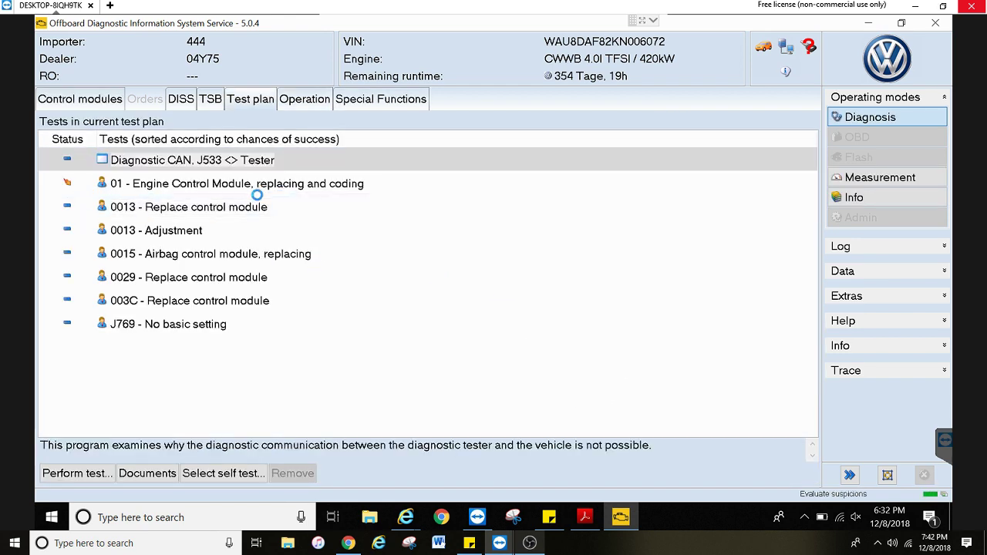
pyautogui.click(94, 99)
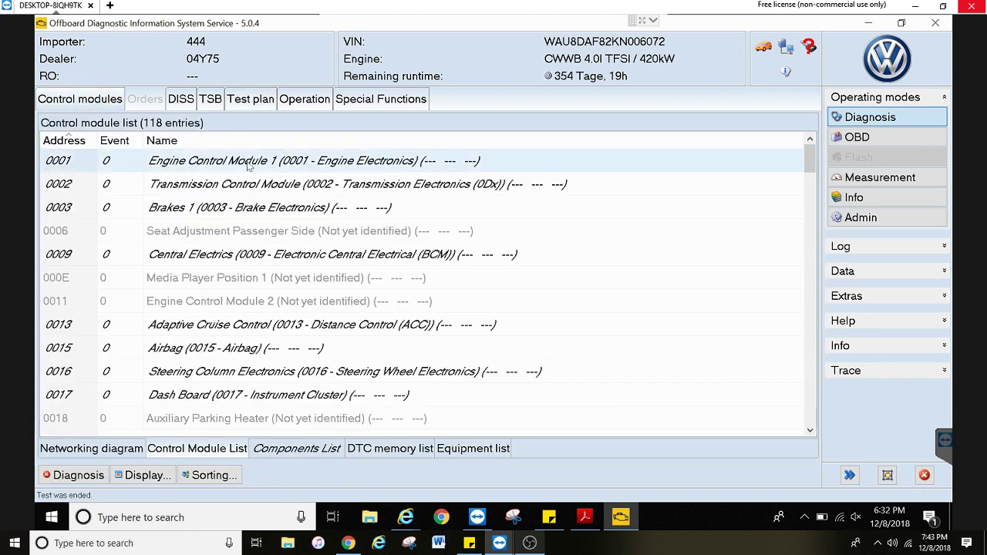
pyautogui.rightClick(248, 165)
pyautogui.click(295, 283)
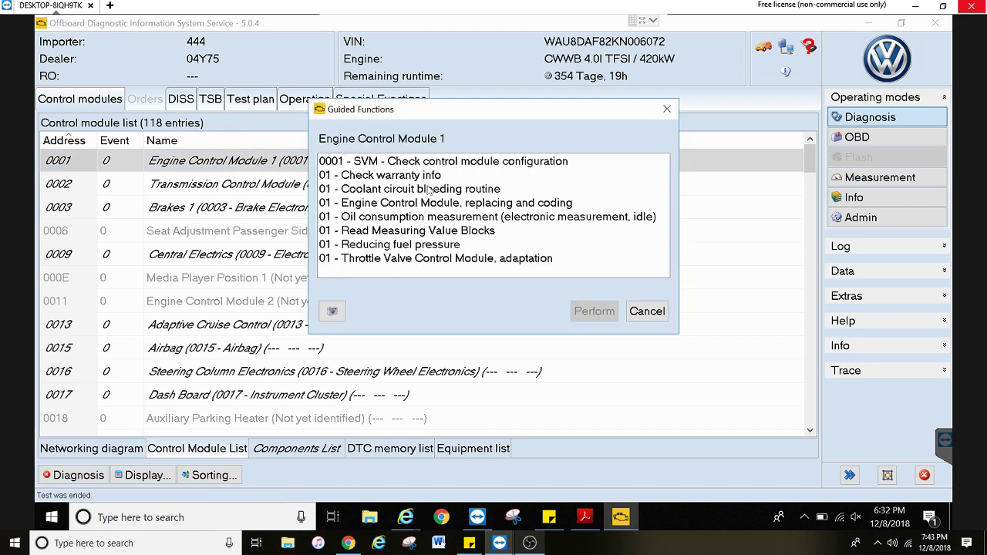
pyautogui.click(433, 204)
pyautogui.click(608, 312)
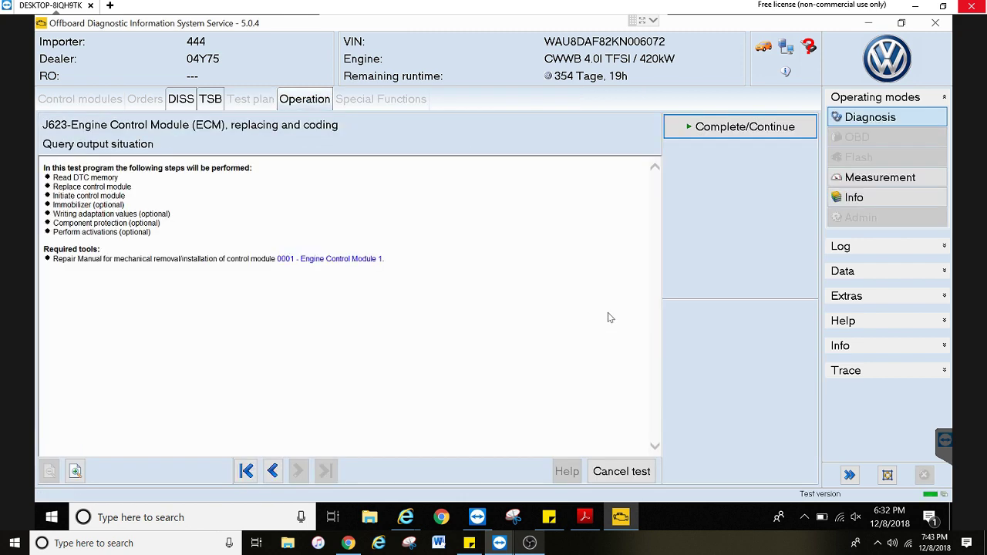
pyautogui.click(701, 128)
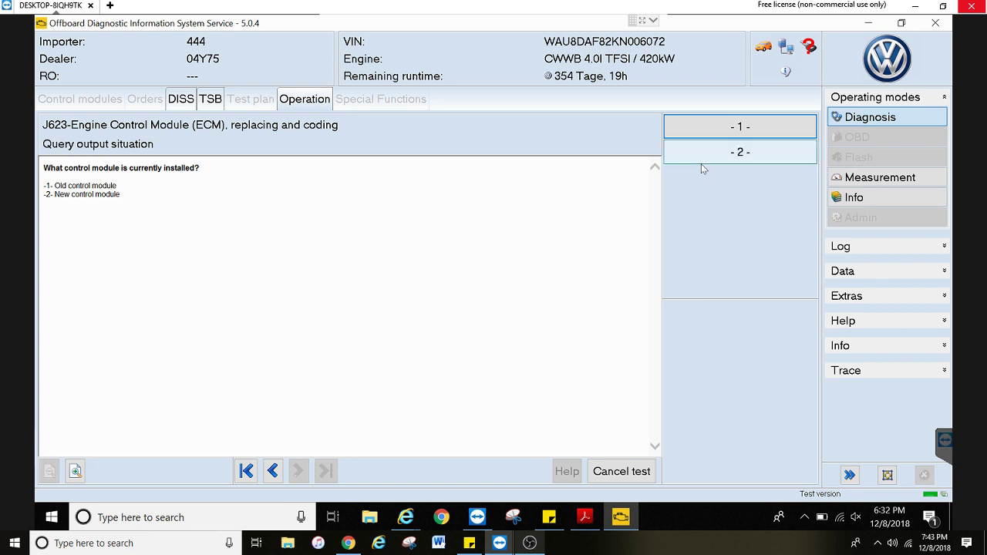
pyautogui.click(630, 473)
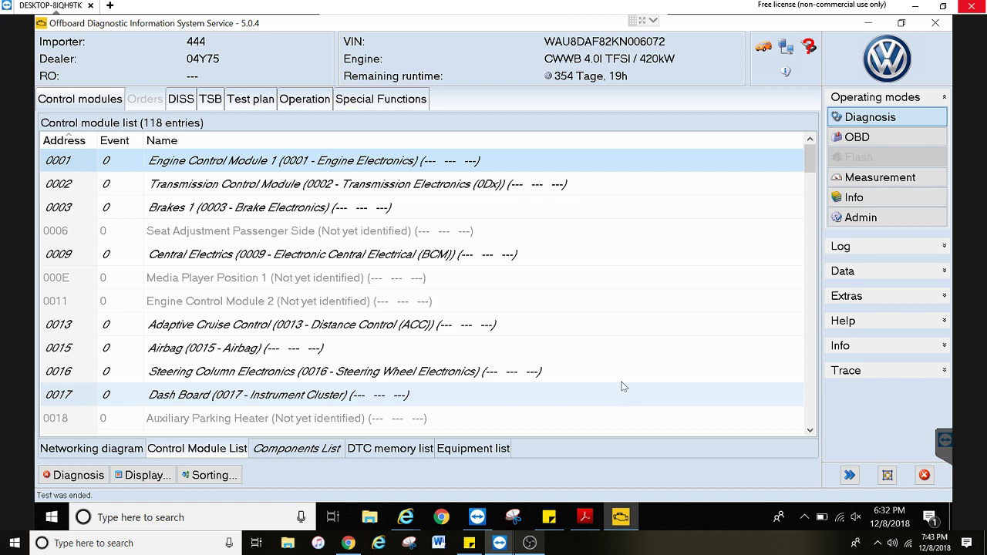
pyautogui.rightClick(297, 259)
pyautogui.click(354, 375)
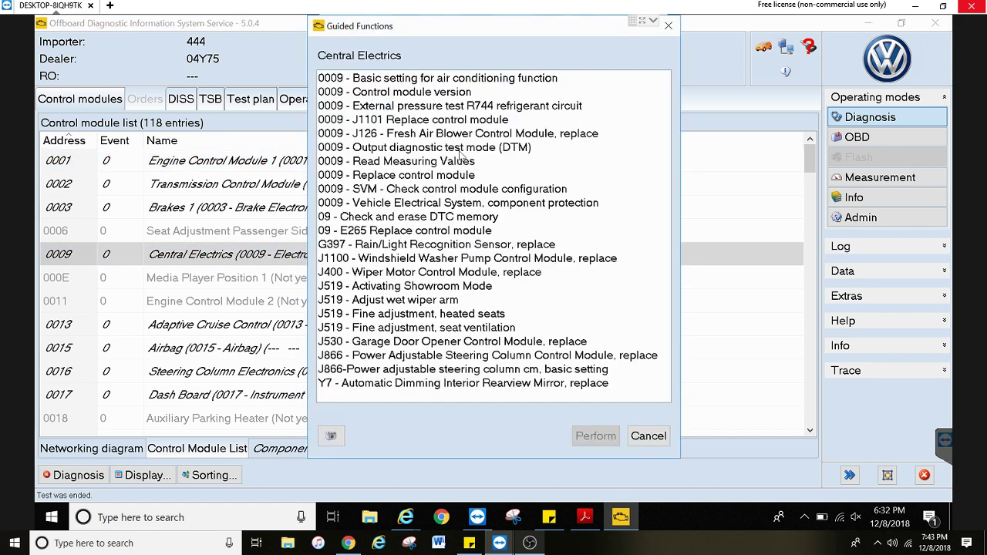
pyautogui.click(439, 175)
pyautogui.click(653, 437)
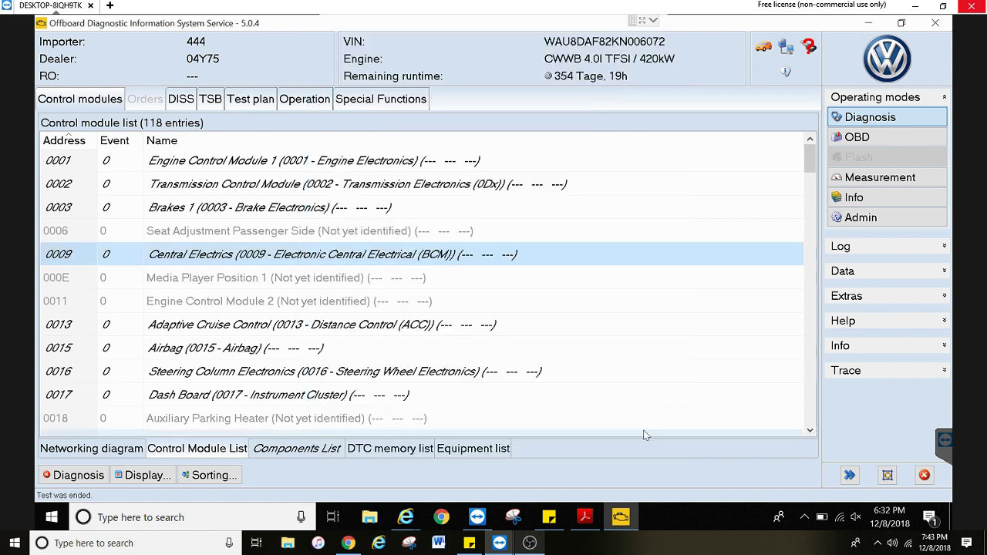
pyautogui.rightClick(291, 329)
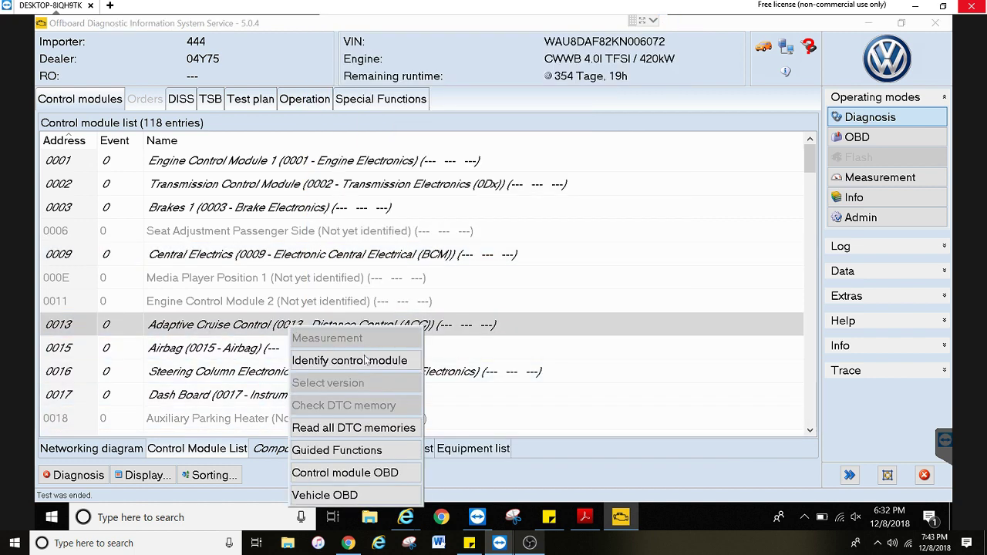
pyautogui.click(375, 452)
pyautogui.click(466, 230)
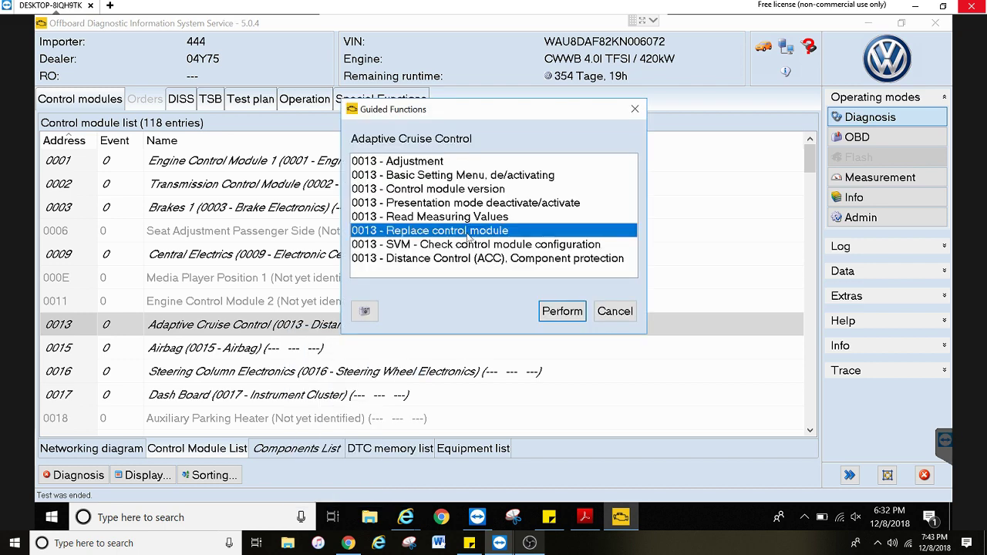
pyautogui.click(562, 310)
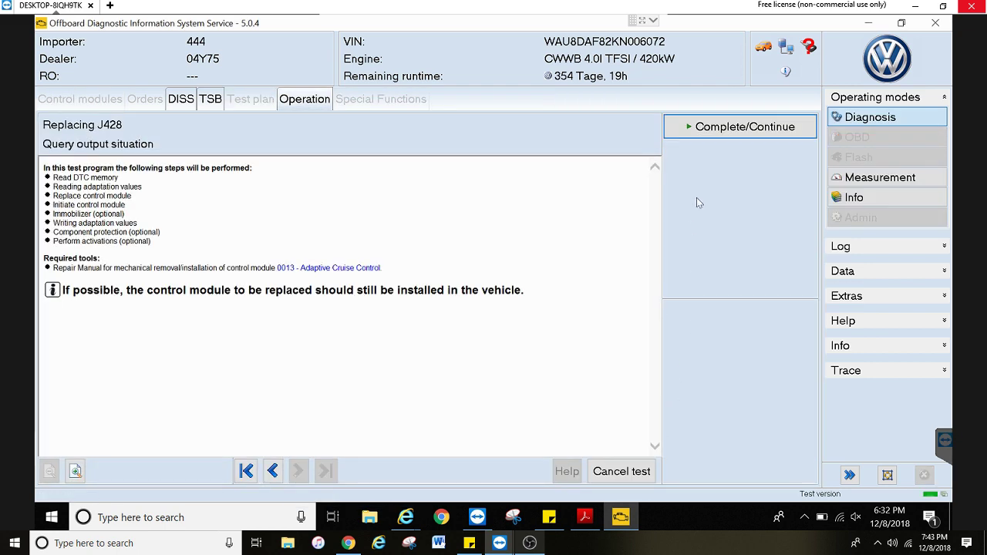
pyautogui.click(725, 127)
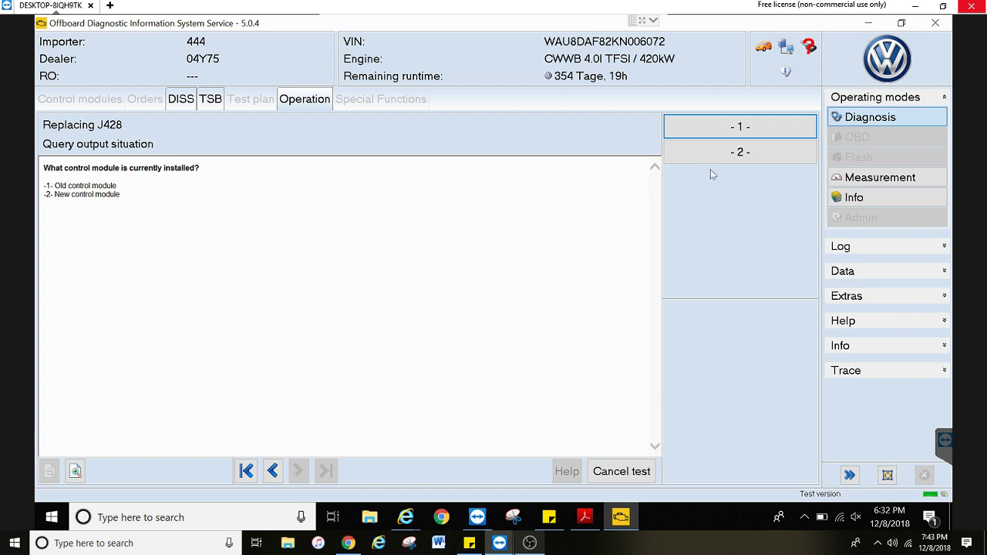
pyautogui.click(631, 471)
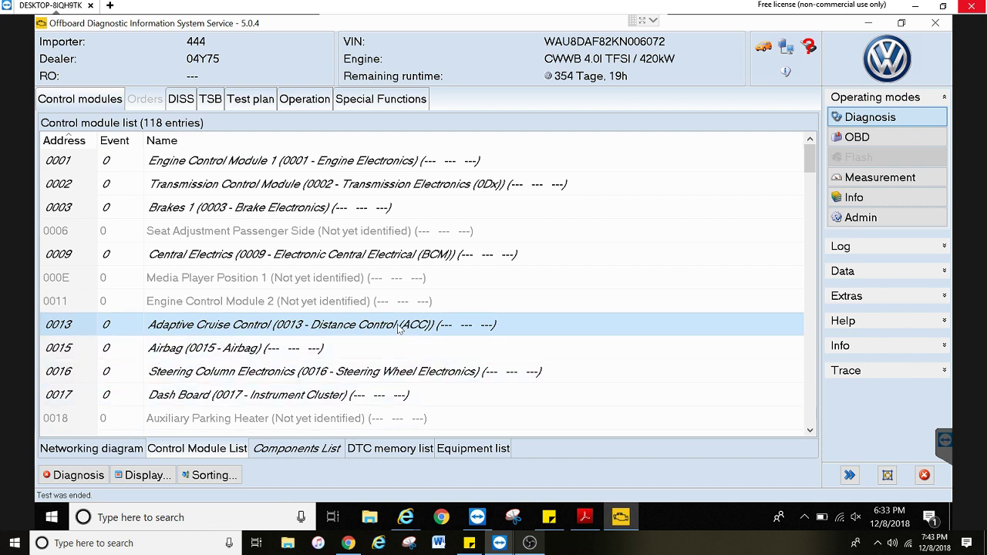
pyautogui.rightClick(306, 351)
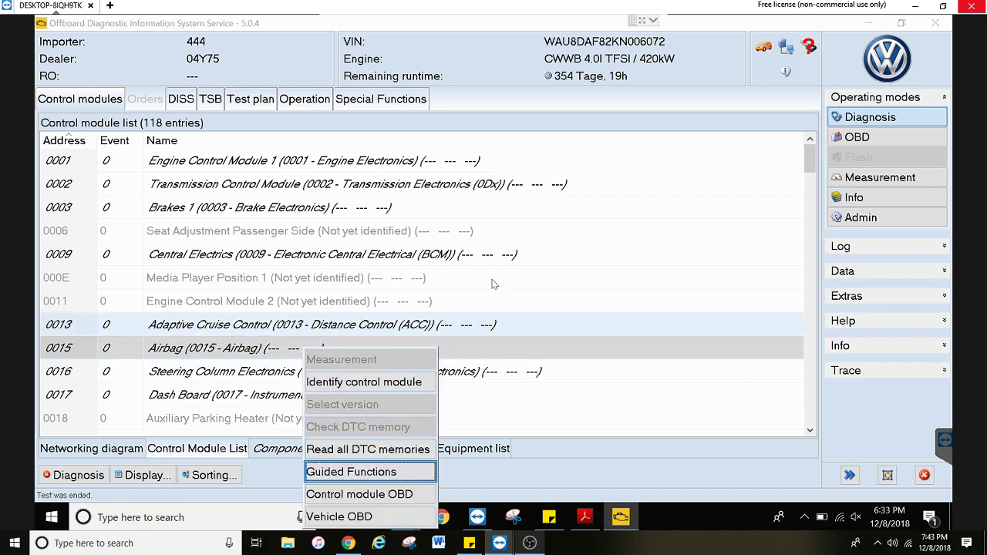
pyautogui.click(362, 471)
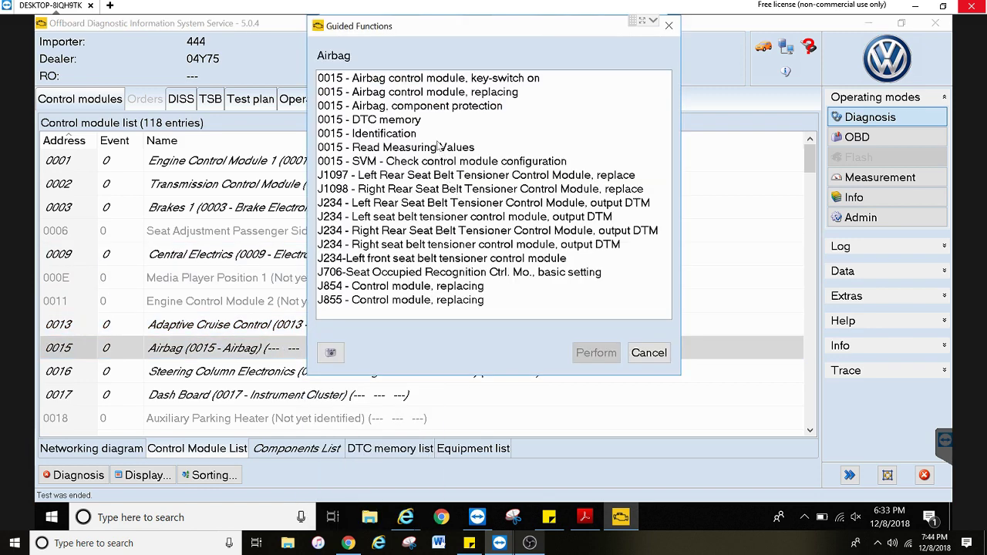
pyautogui.click(450, 91)
pyautogui.click(646, 353)
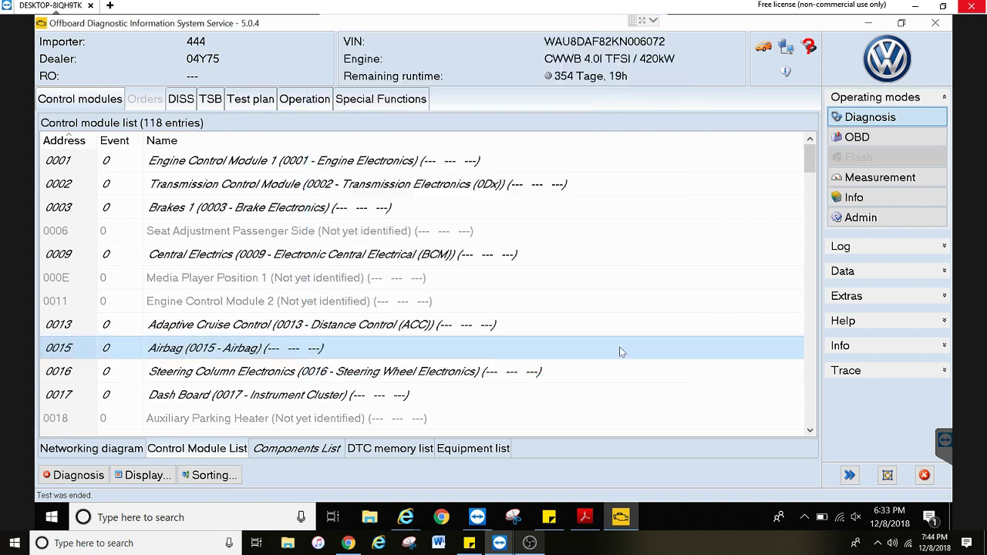
pyautogui.scroll(-4, 367, 297)
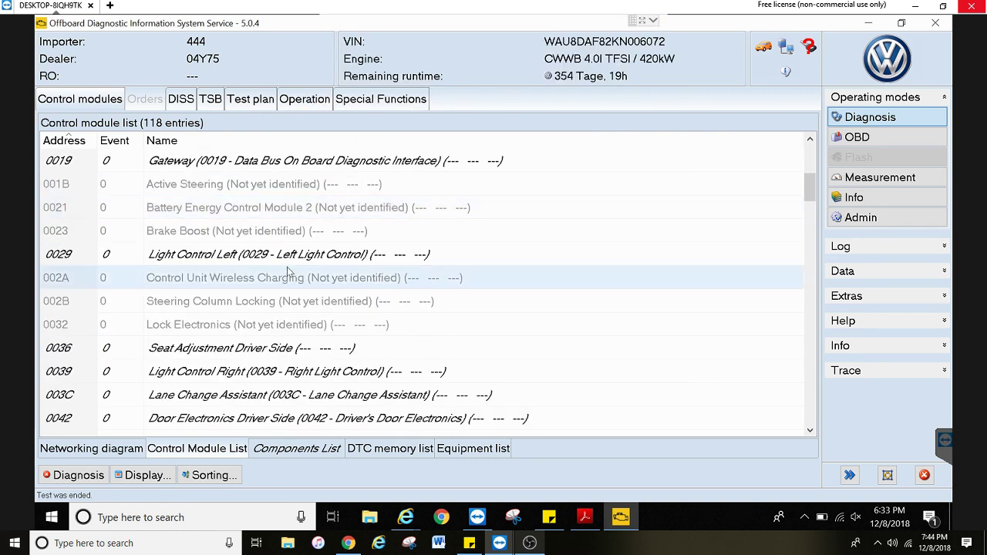
pyautogui.rightClick(282, 262)
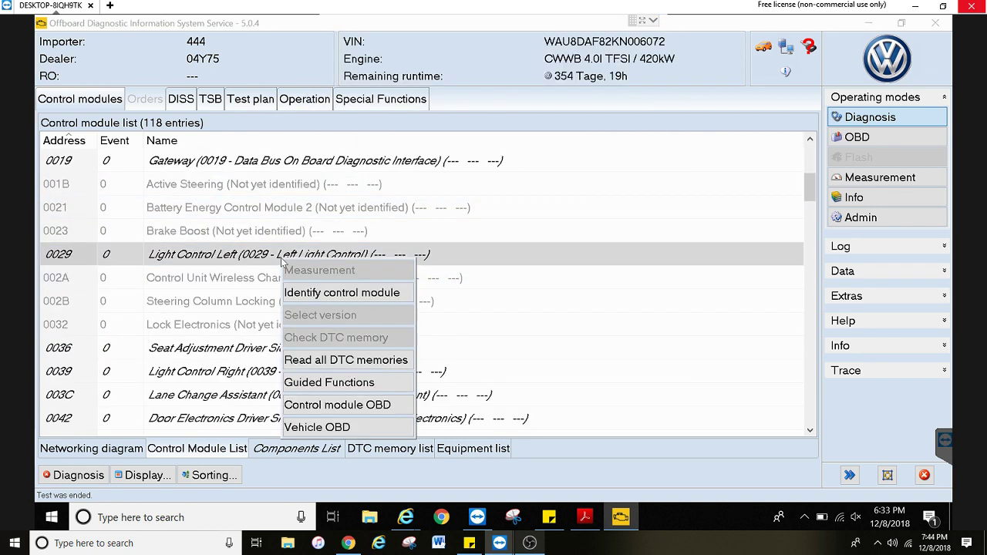
pyautogui.click(381, 388)
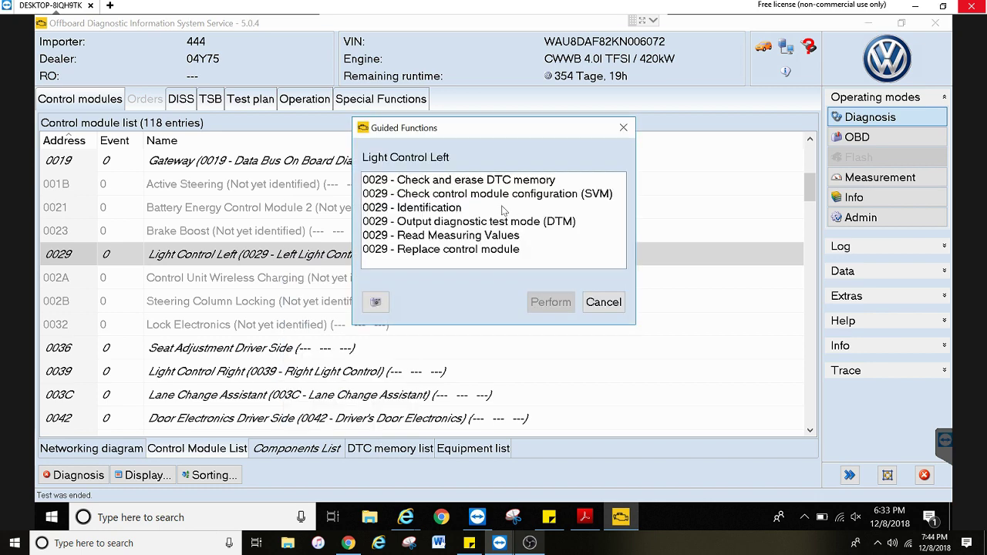
pyautogui.click(494, 249)
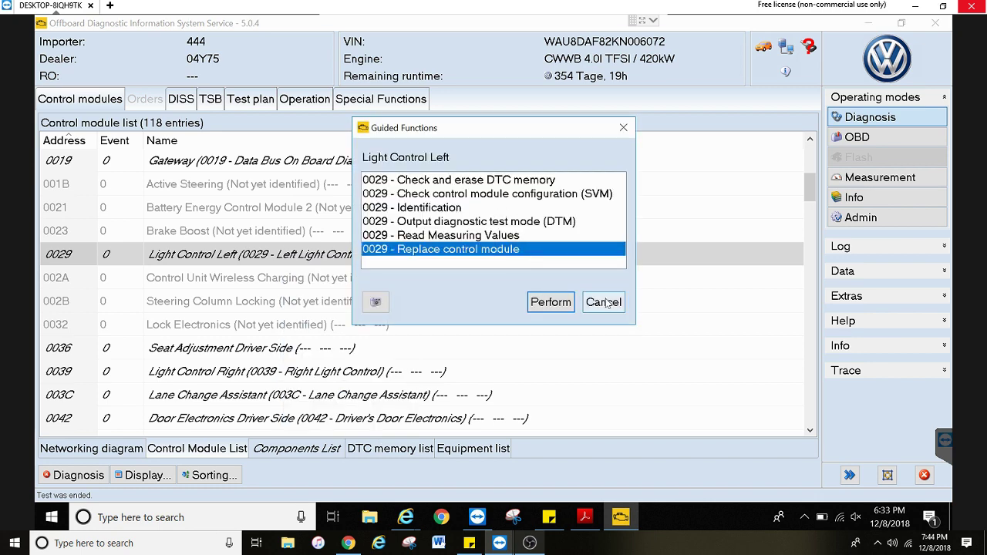
pyautogui.click(603, 302)
pyautogui.scroll(-1, 370, 278)
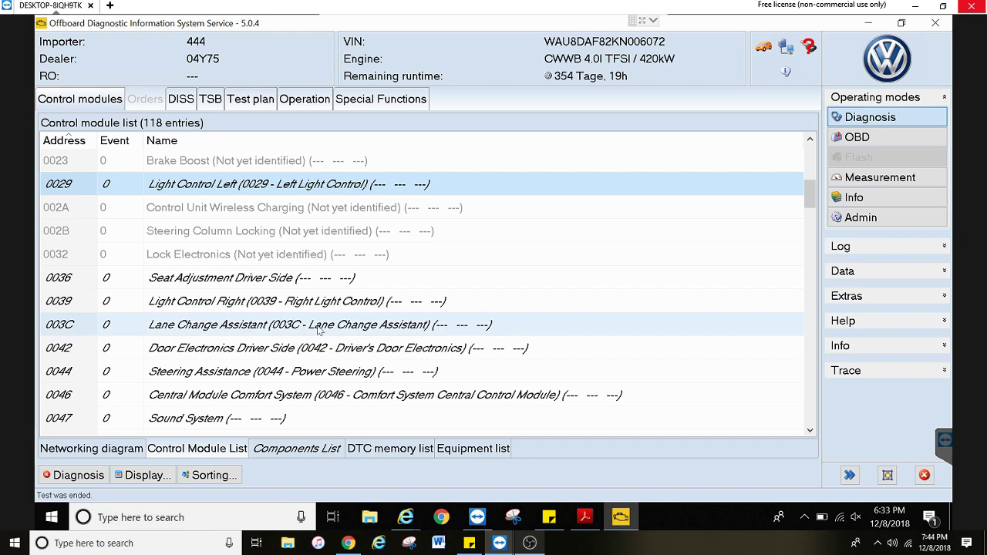
# Locate Replace control module in Lane Change Assistant (003C) Guided Functions, then cancel.
pyautogui.rightClick(357, 333)
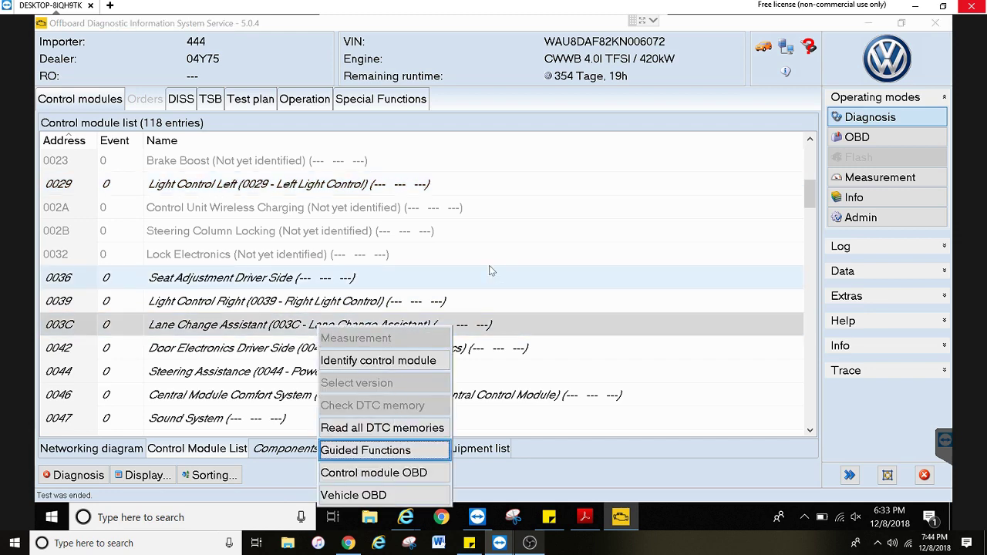
pyautogui.click(425, 447)
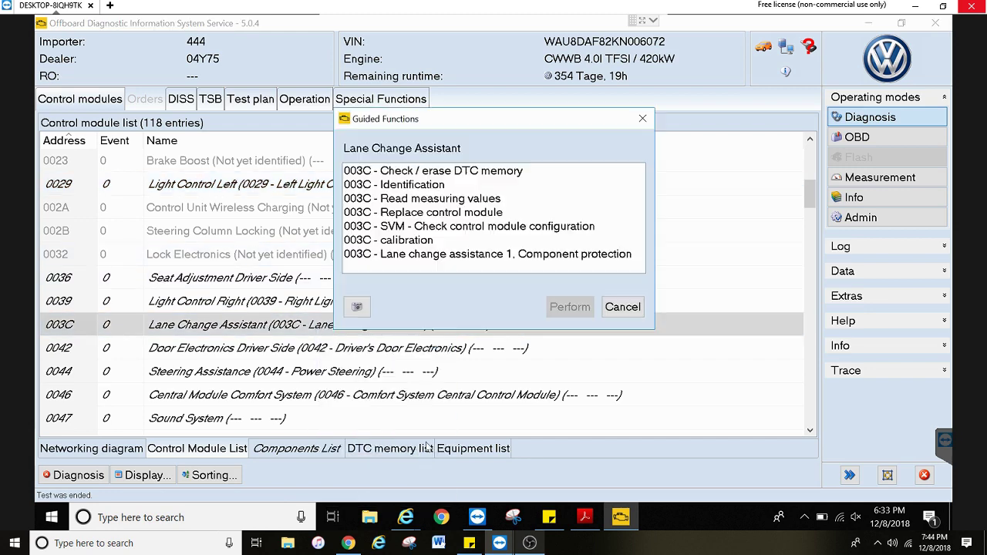
pyautogui.click(456, 214)
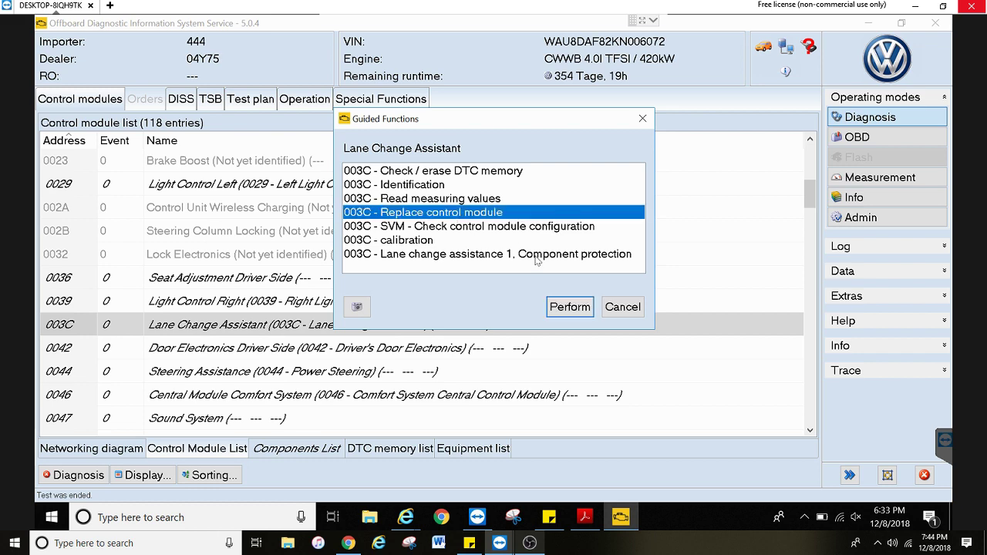
pyautogui.click(619, 308)
# Locate Replace control module in Steering Assistance (0044) Guided Functions, then cancel.
pyautogui.scroll(-1, 385, 293)
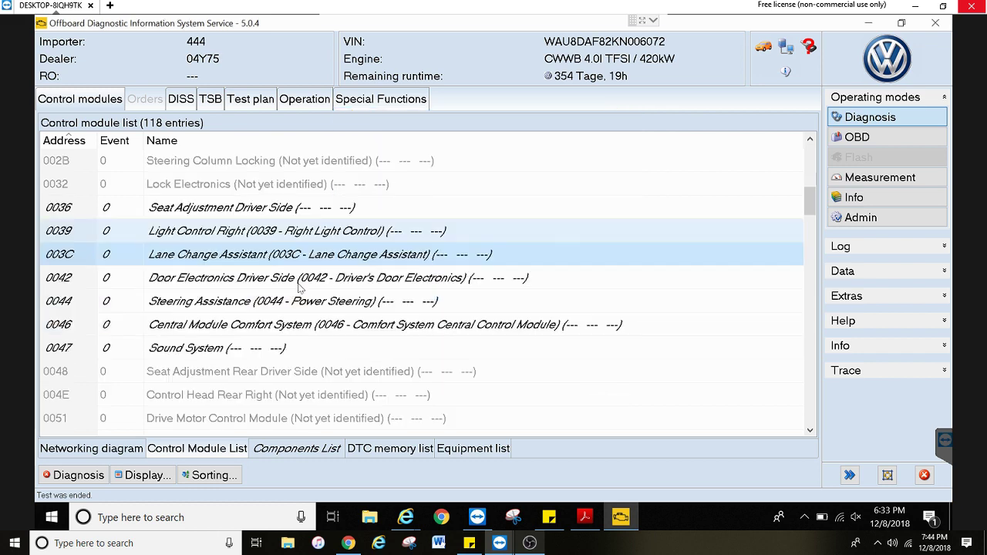
pyautogui.rightClick(235, 302)
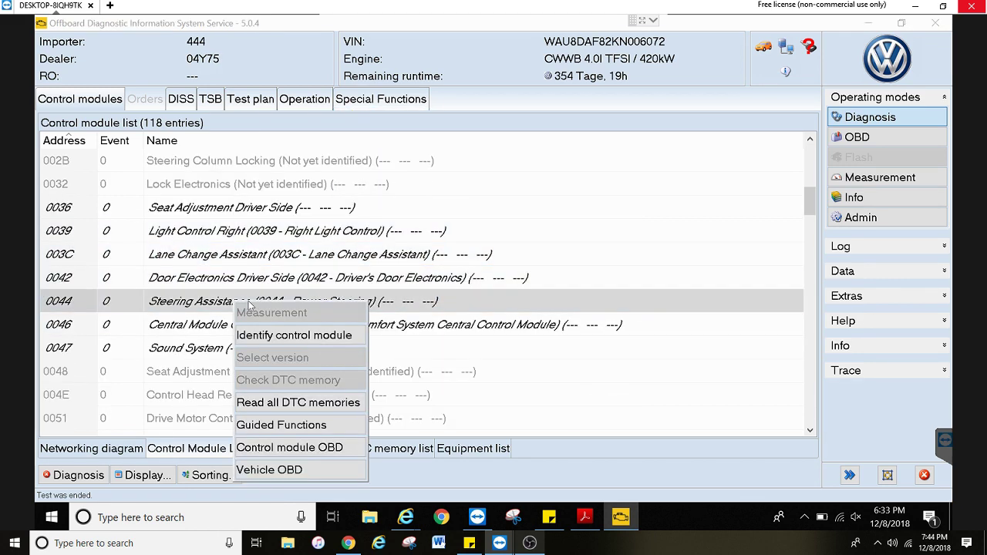
pyautogui.click(325, 420)
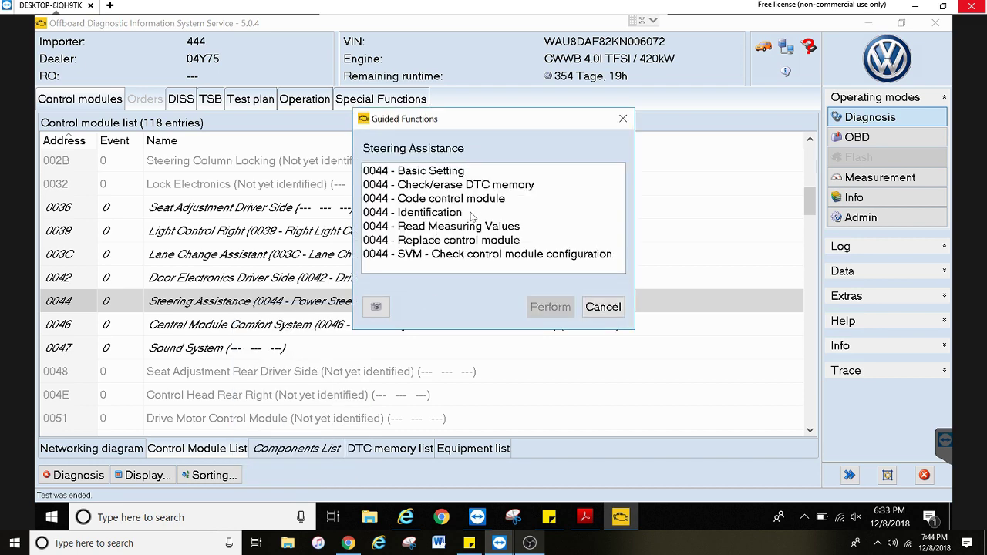
pyautogui.click(480, 240)
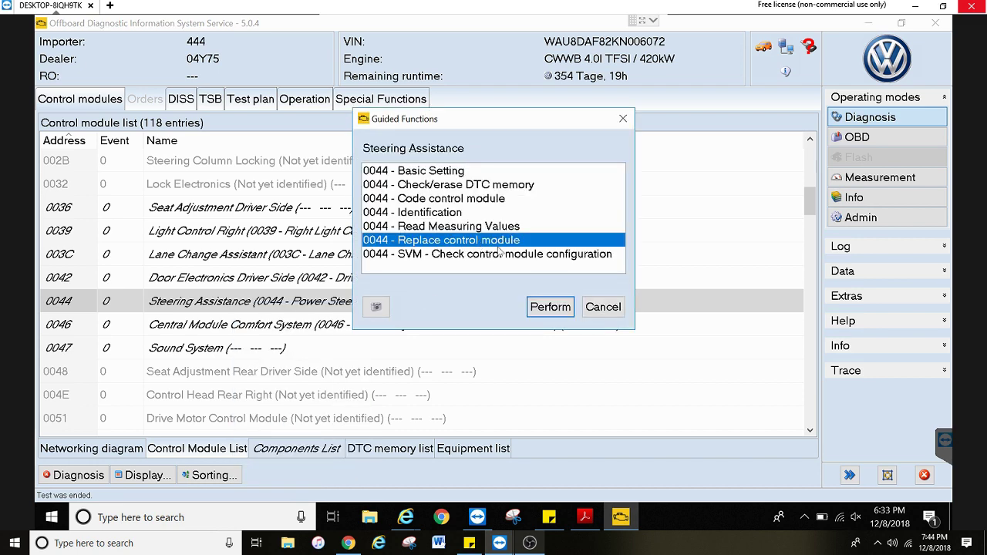
pyautogui.click(602, 307)
# Locate Replace control module in Camera System Rear View (006C) Guided Functions, then cancel.
pyautogui.scroll(-2, 428, 246)
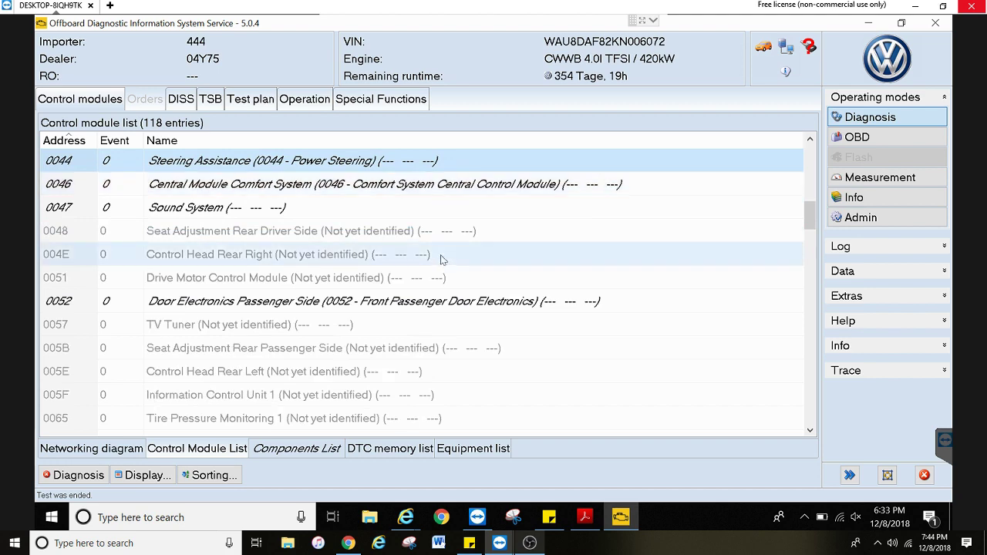
pyautogui.scroll(-2, 417, 248)
pyautogui.scroll(-1, 410, 248)
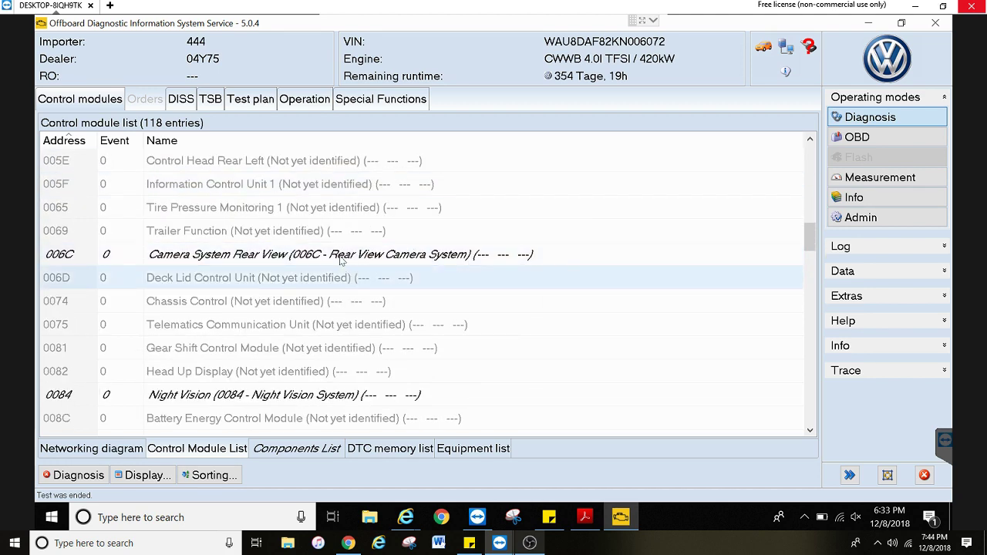
pyautogui.rightClick(343, 255)
pyautogui.click(385, 379)
pyautogui.click(439, 233)
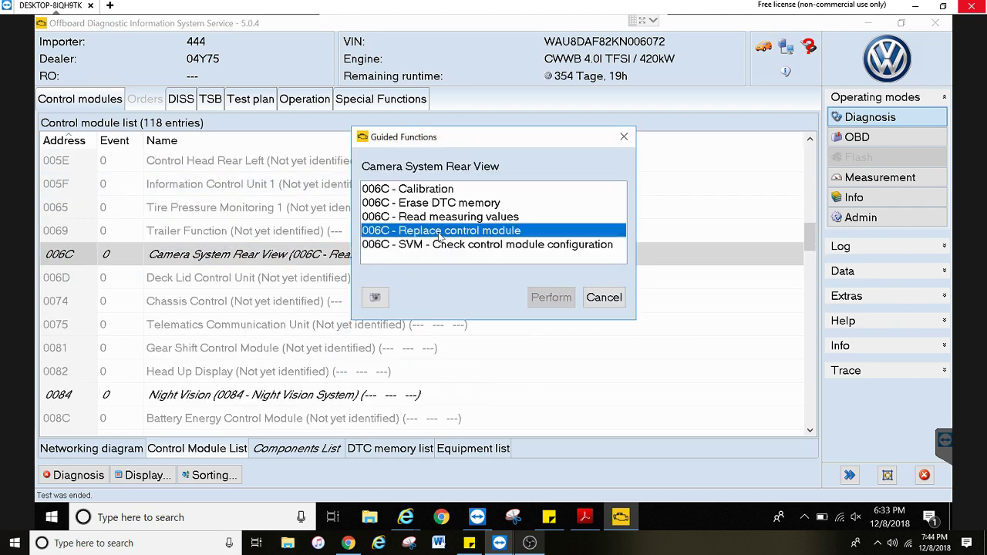
pyautogui.click(603, 298)
# Locate Replace control module in Night Vision (0084) Guided Functions, then cancel.
pyautogui.scroll(-1, 285, 284)
pyautogui.scroll(-1, 284, 282)
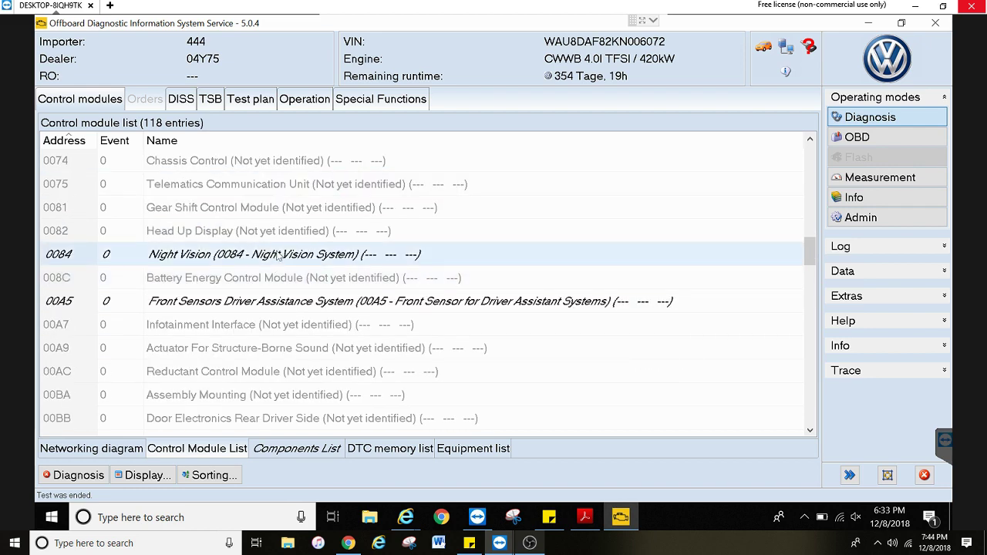
pyautogui.rightClick(333, 255)
pyautogui.click(378, 375)
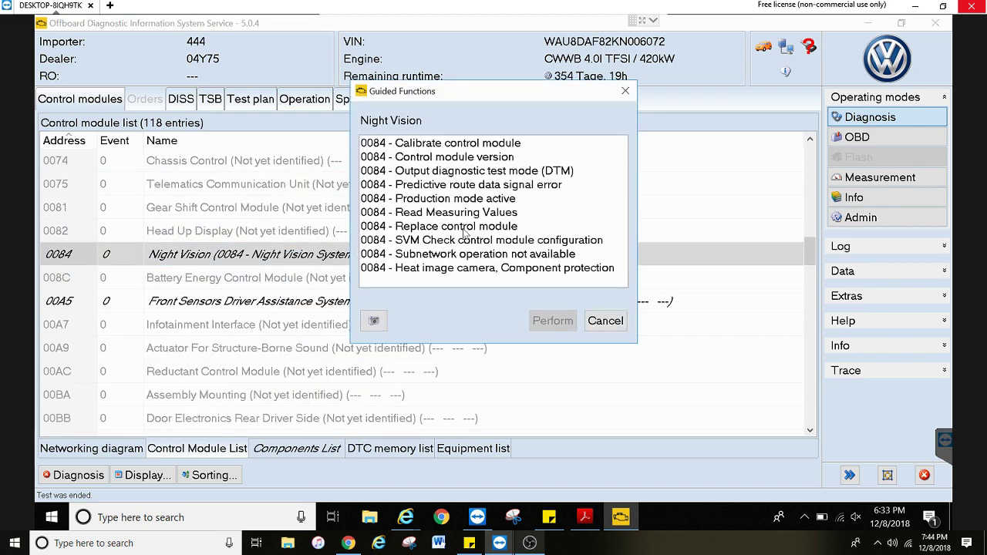
pyautogui.click(464, 227)
pyautogui.click(605, 321)
# Locate Replace control module in Front Sensors Driver Assistance (00A5) Guided Functions, then cancel.
pyautogui.scroll(-1, 370, 305)
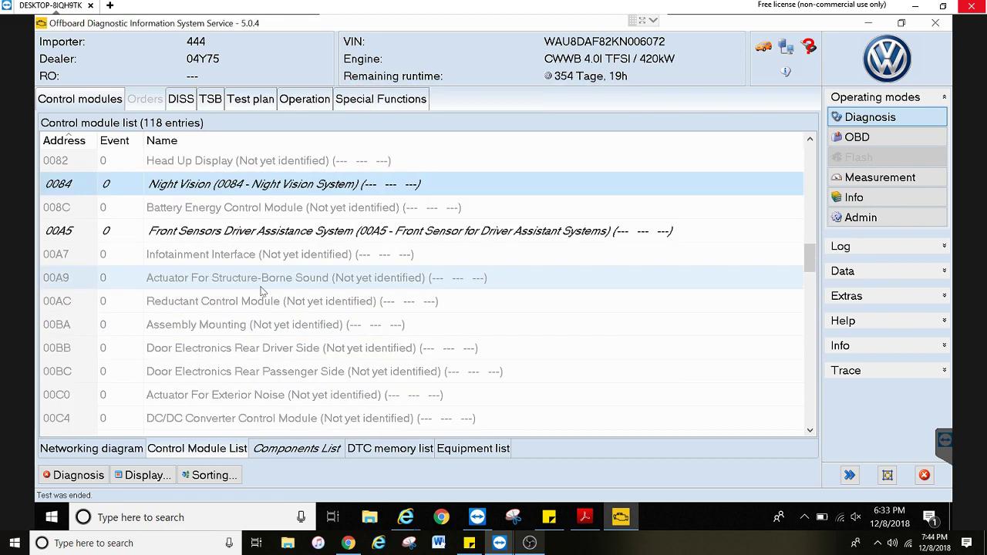
pyautogui.click(305, 234)
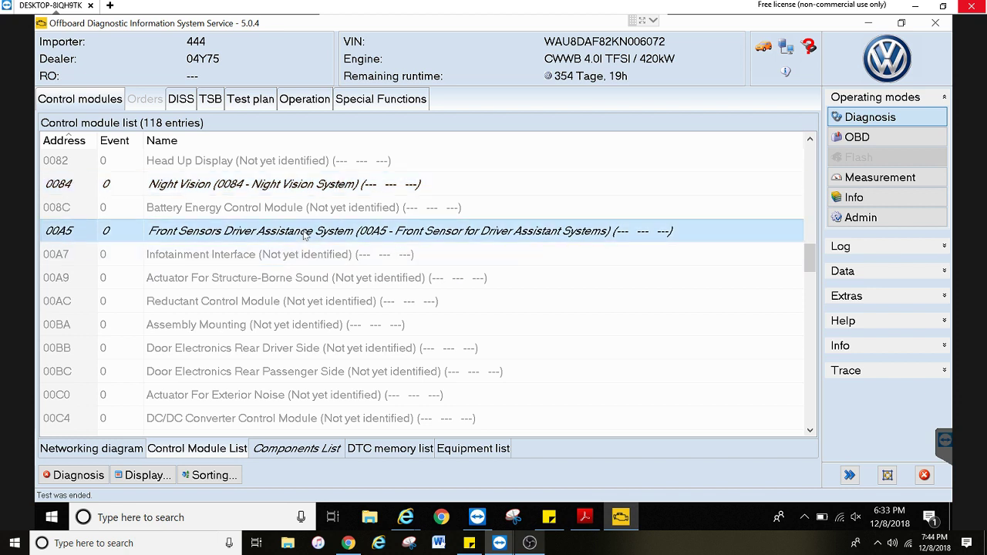
pyautogui.rightClick(306, 234)
pyautogui.click(362, 353)
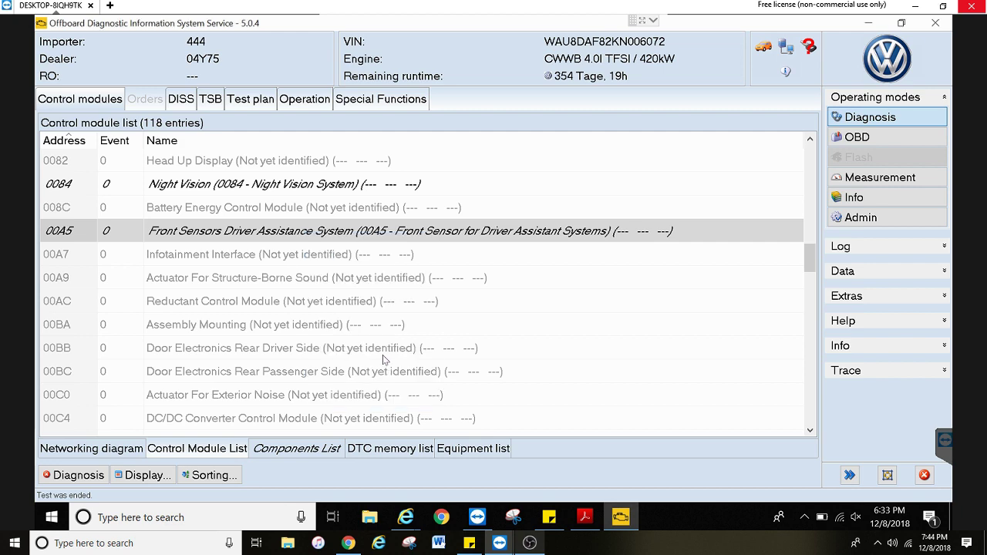
pyautogui.click(444, 270)
pyautogui.click(443, 263)
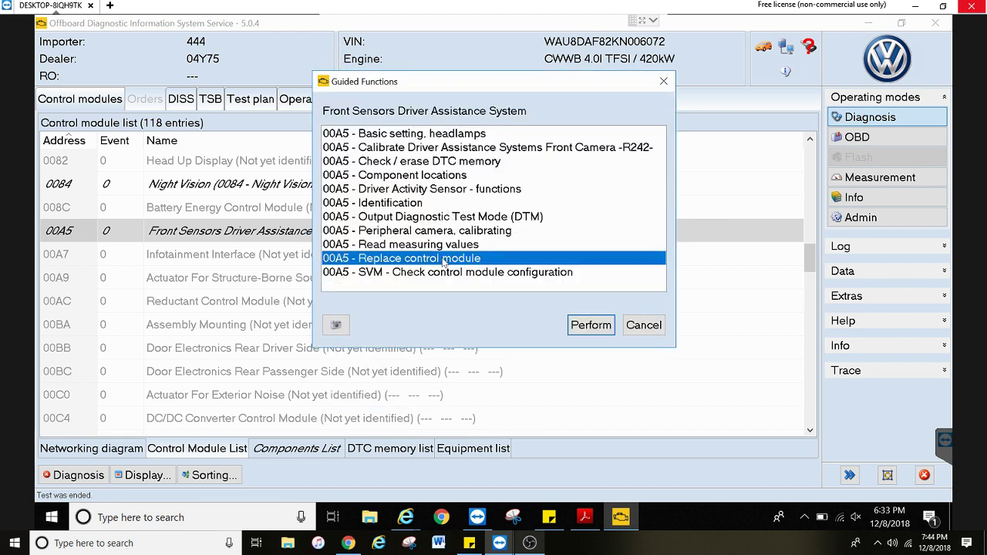
pyautogui.click(642, 322)
# Perform the Adaptive Cruise Control 0013 Adjustment routine from Guided Functions, then cancel the test.
pyautogui.scroll(9, 475, 277)
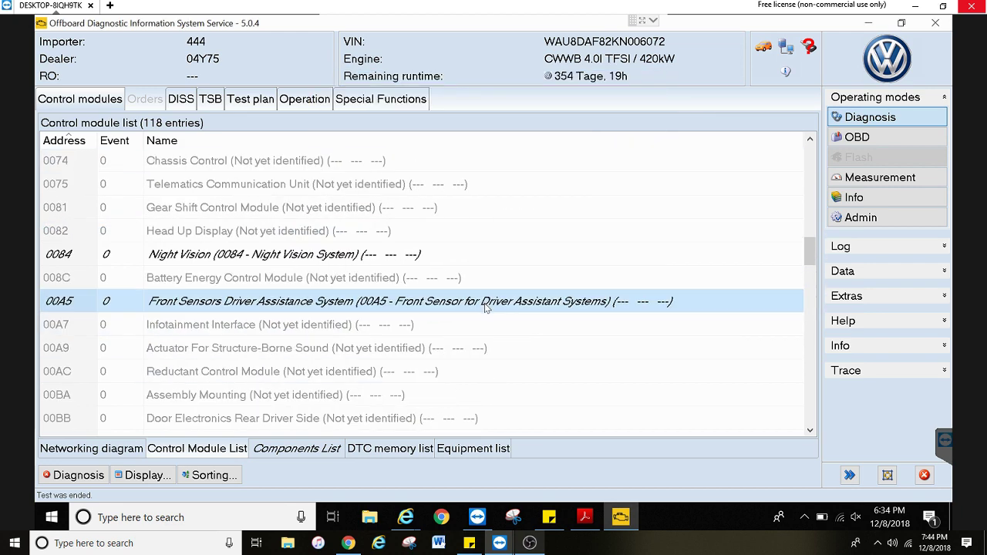
pyautogui.scroll(4, 475, 278)
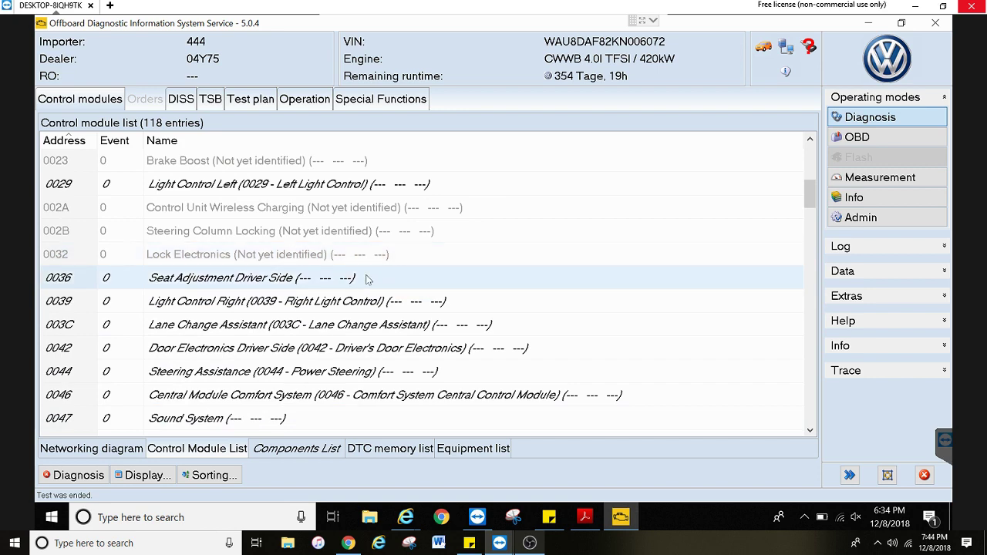
pyautogui.scroll(3, 365, 279)
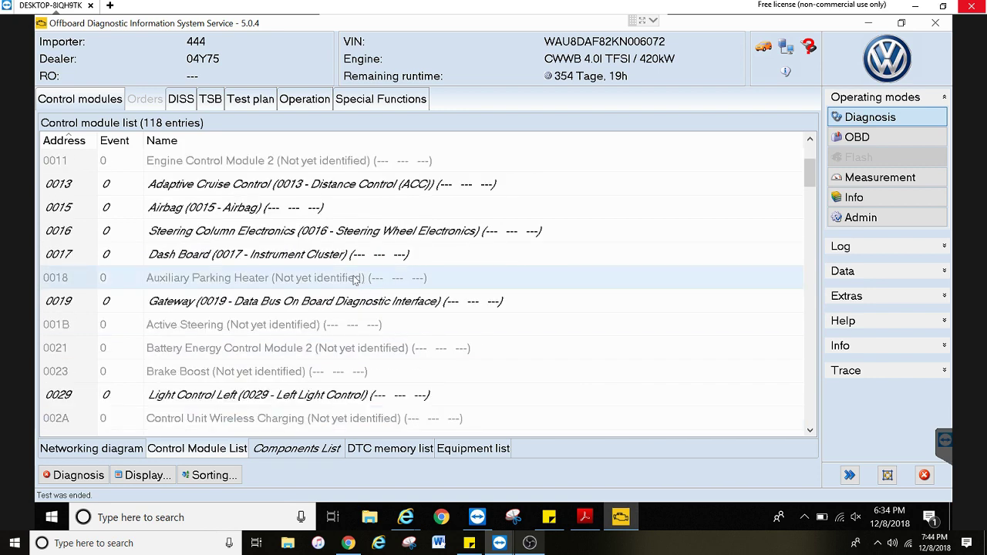
pyautogui.scroll(1, 355, 279)
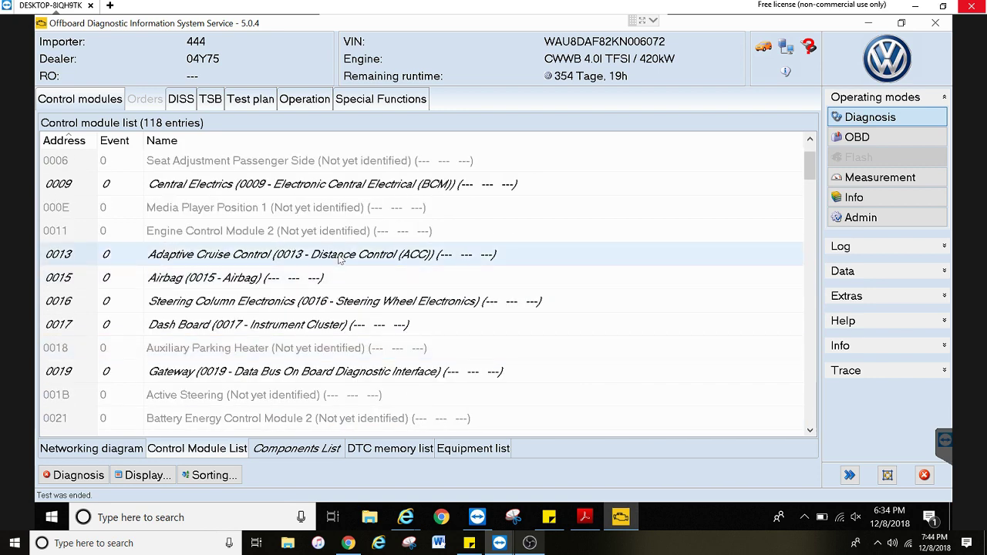
pyautogui.rightClick(338, 258)
pyautogui.click(395, 377)
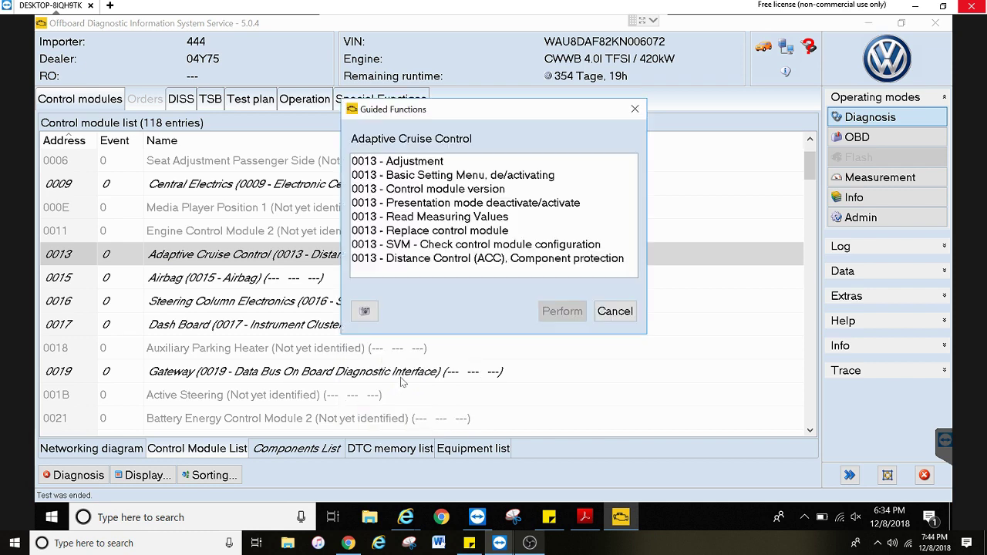
pyautogui.click(485, 235)
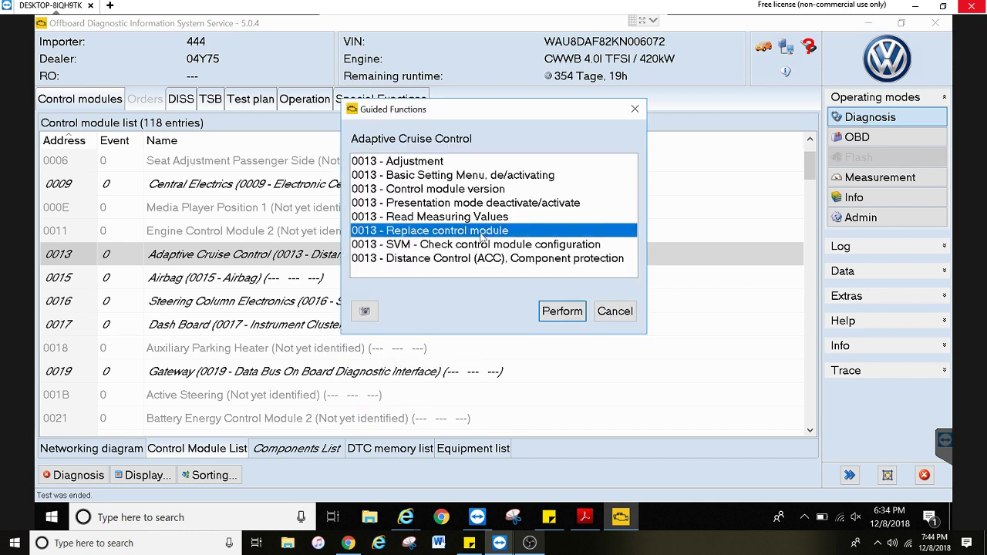
pyautogui.click(434, 163)
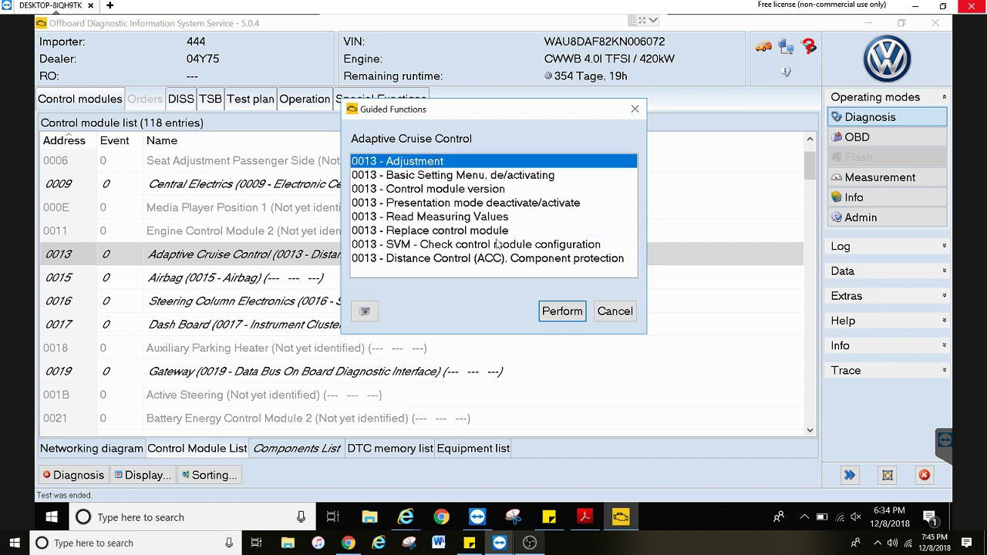
pyautogui.click(548, 311)
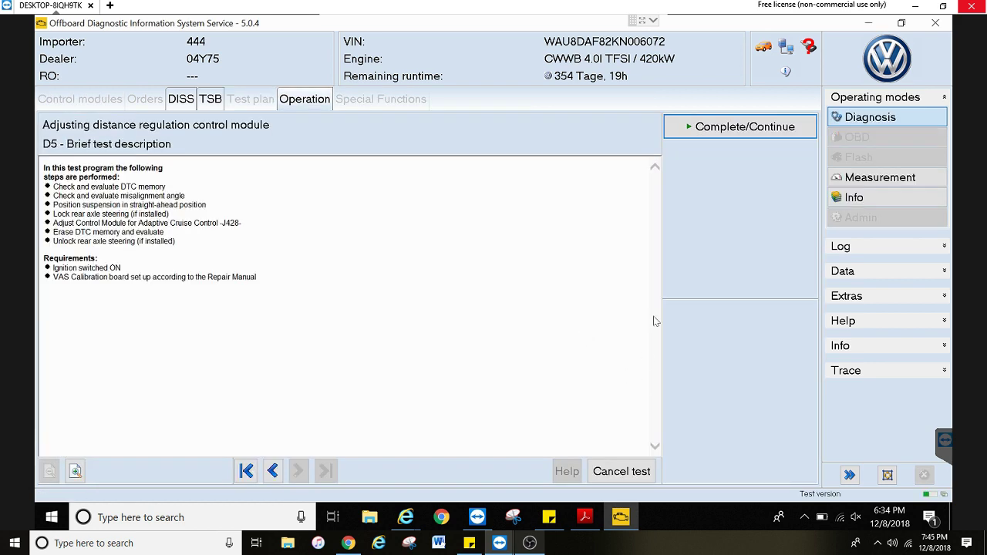
pyautogui.click(622, 471)
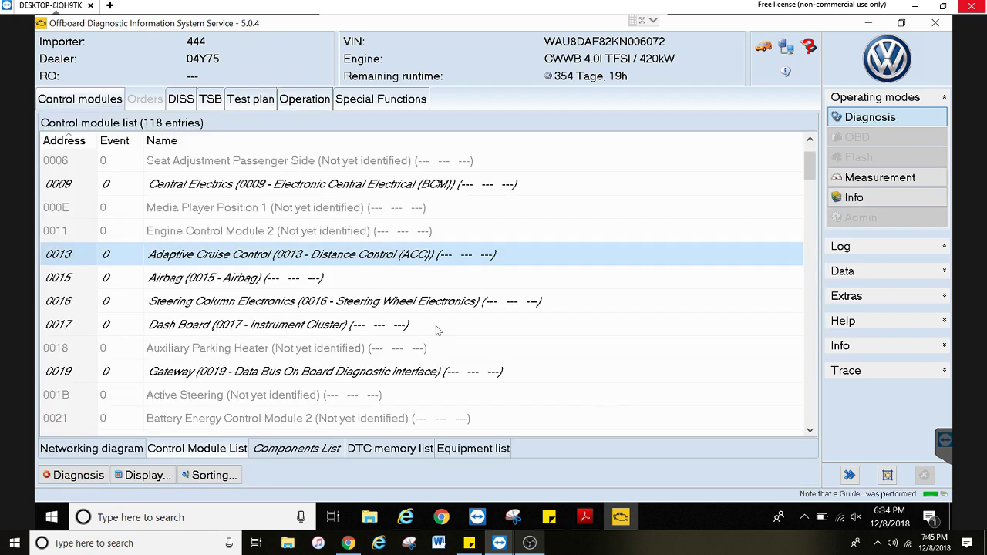
pyautogui.scroll(-4, 385, 302)
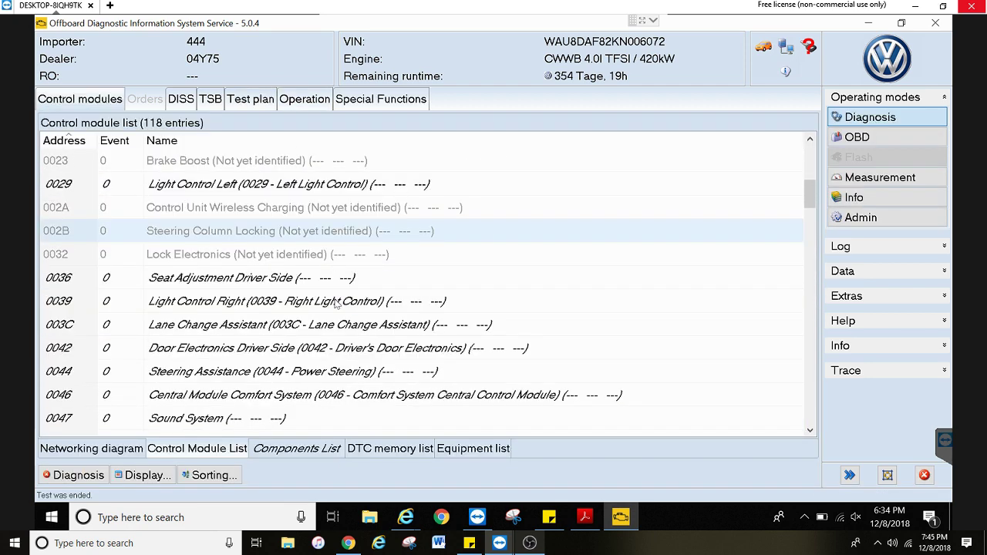
pyautogui.rightClick(283, 324)
pyautogui.click(364, 446)
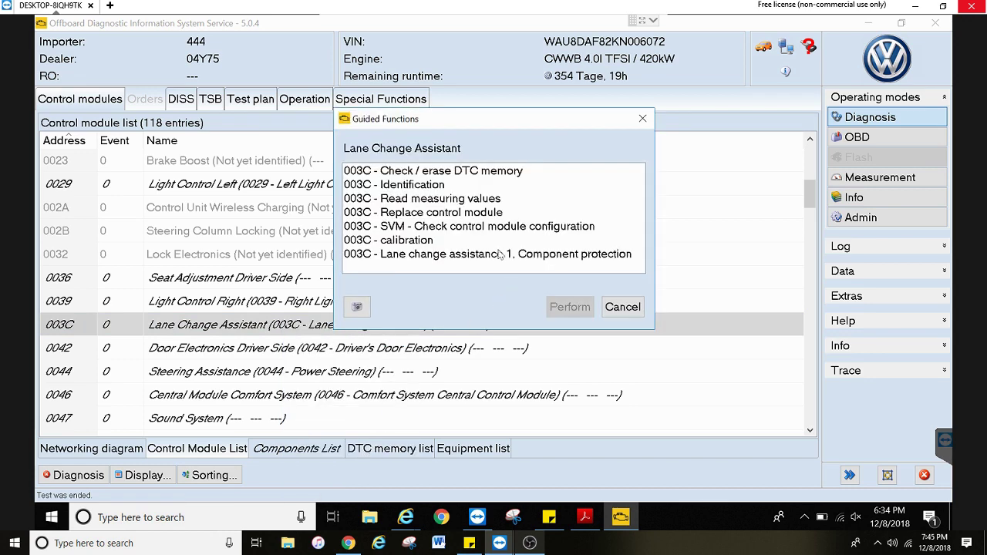
pyautogui.click(463, 255)
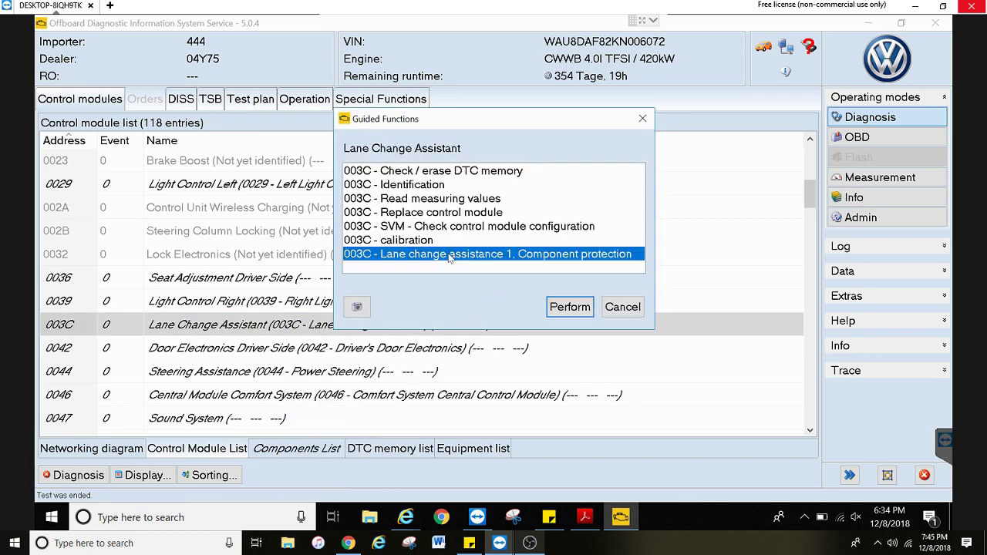
pyautogui.click(395, 241)
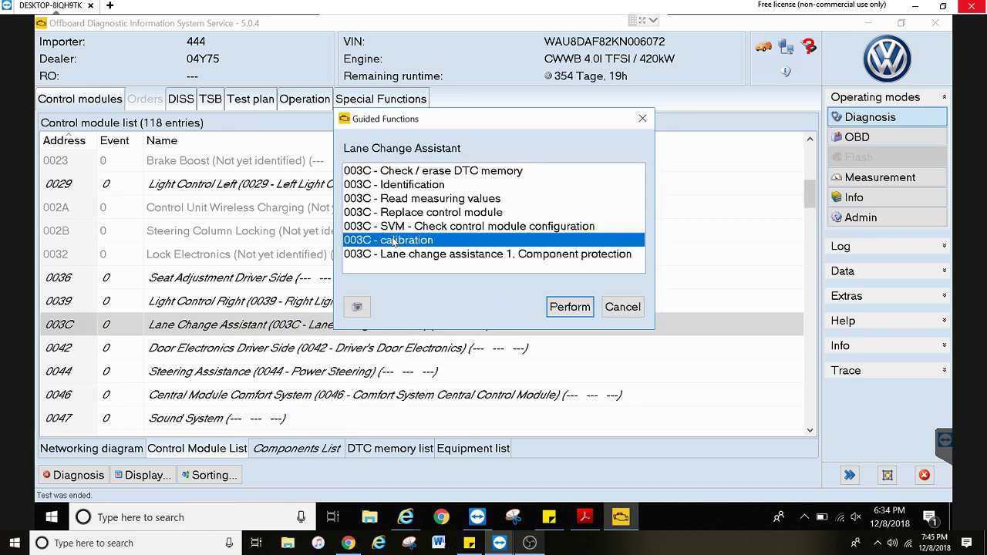
pyautogui.click(618, 312)
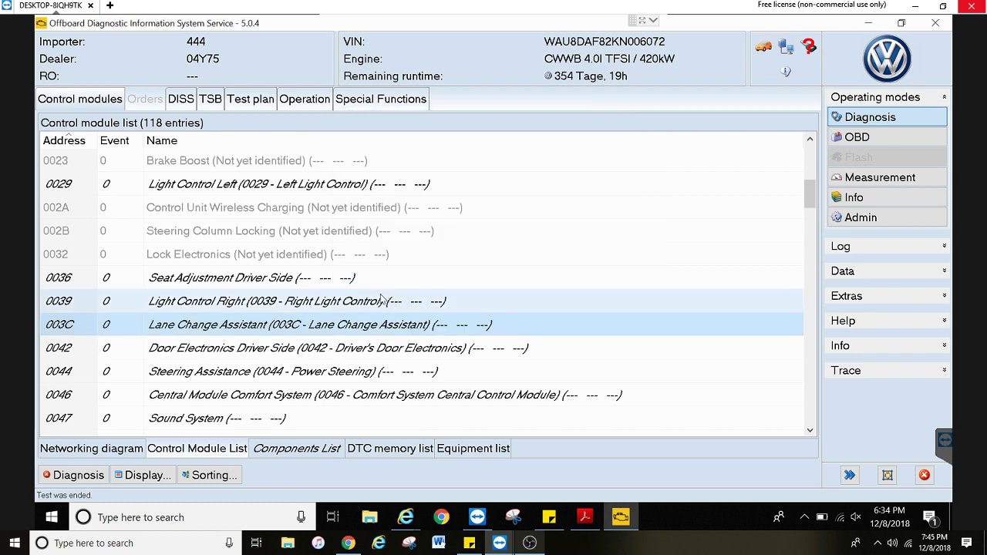
pyautogui.scroll(6, 380, 301)
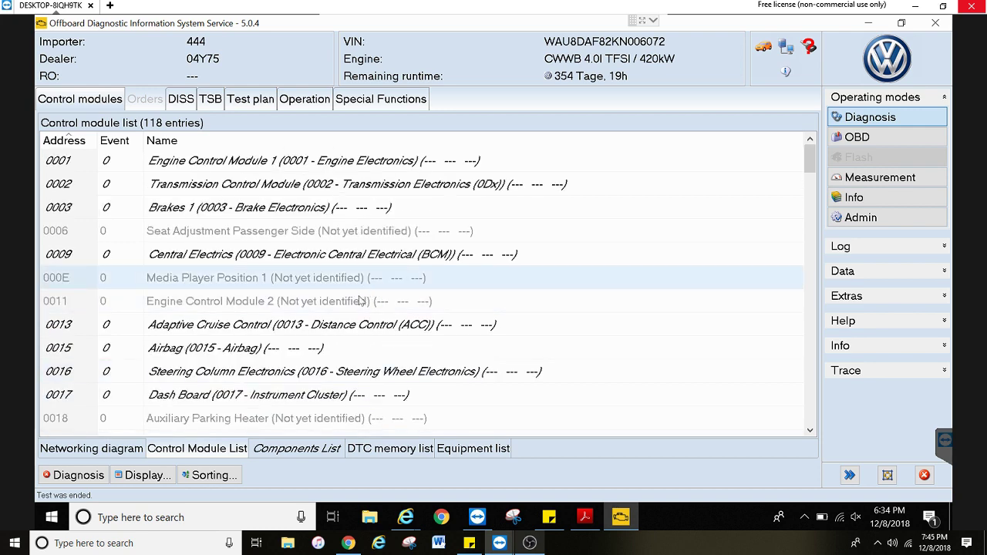
pyautogui.scroll(-1, 343, 289)
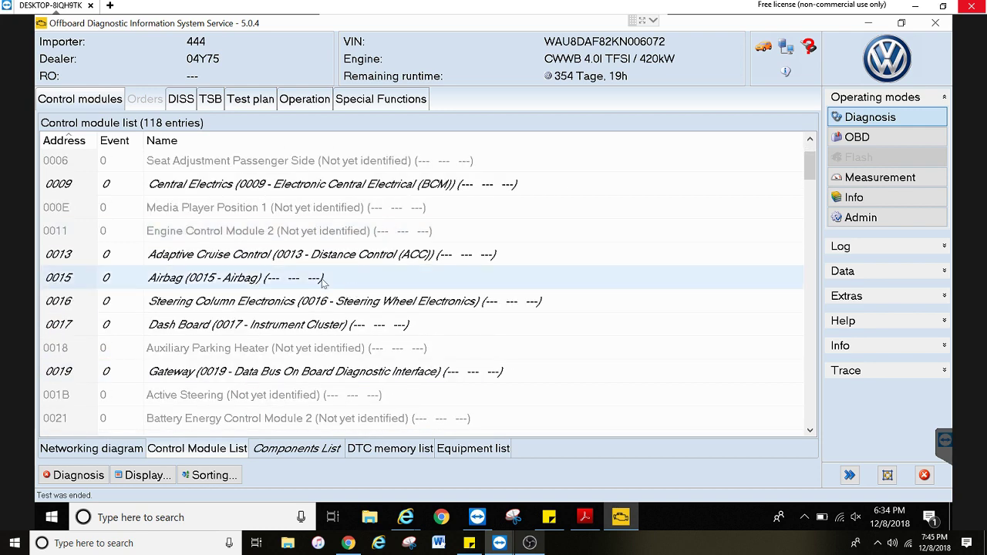
pyautogui.rightClick(323, 283)
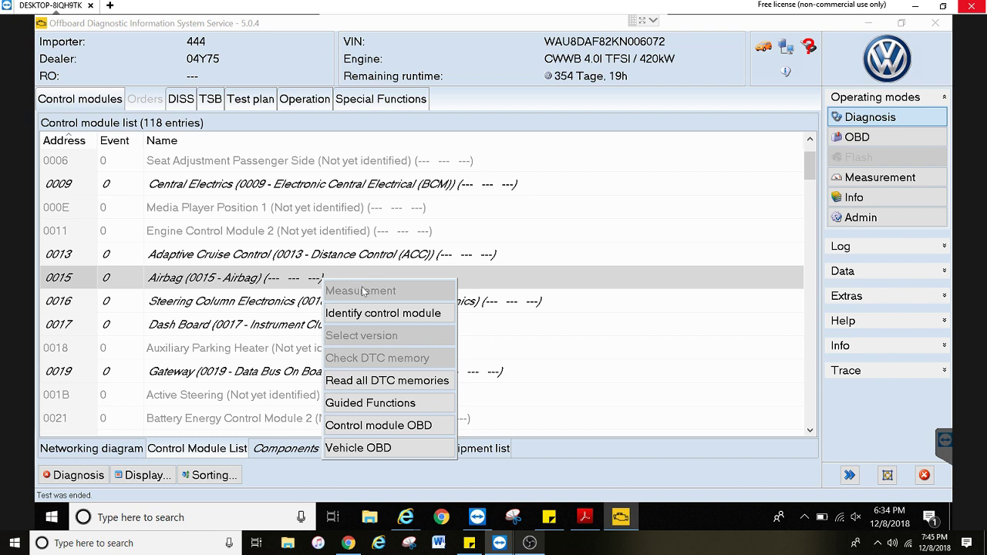
pyautogui.click(360, 405)
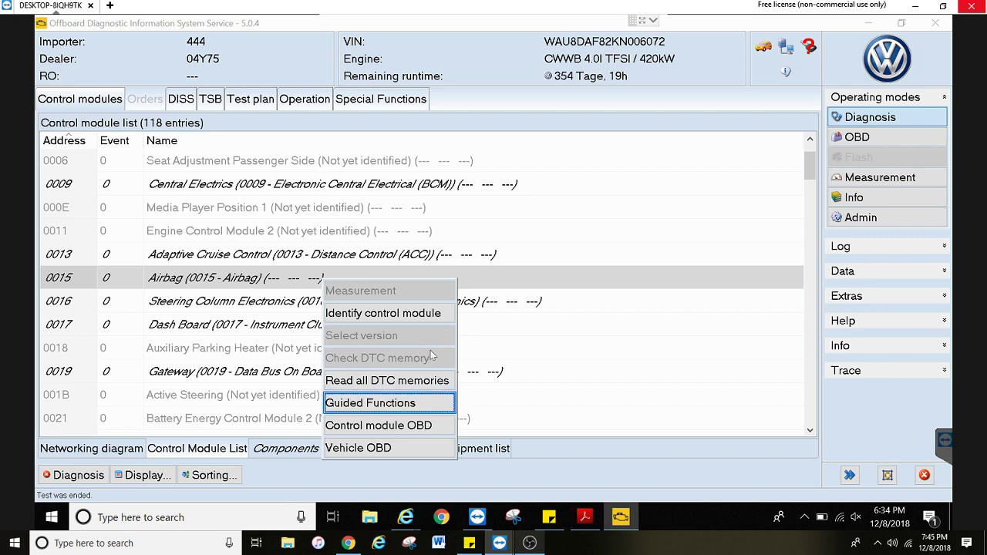
pyautogui.click(402, 398)
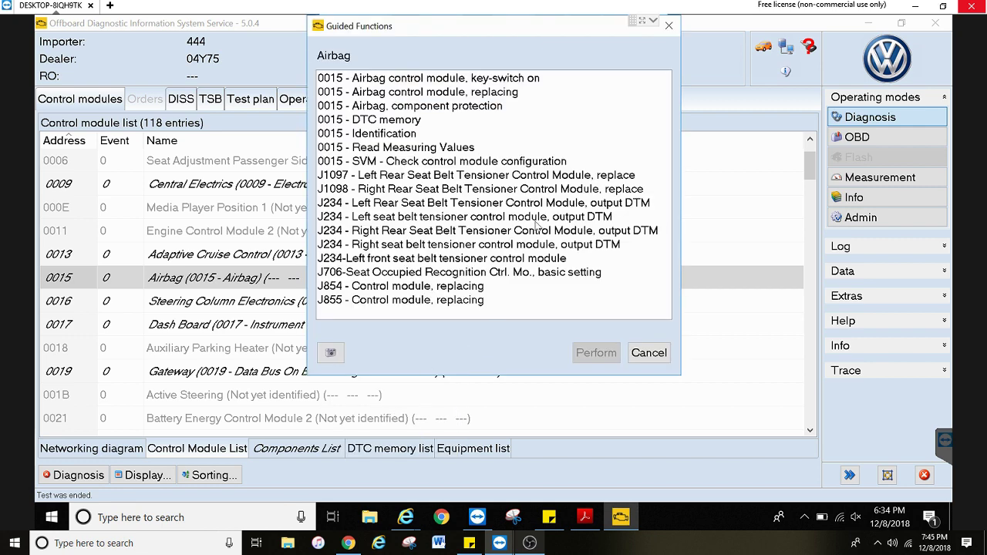
pyautogui.click(444, 108)
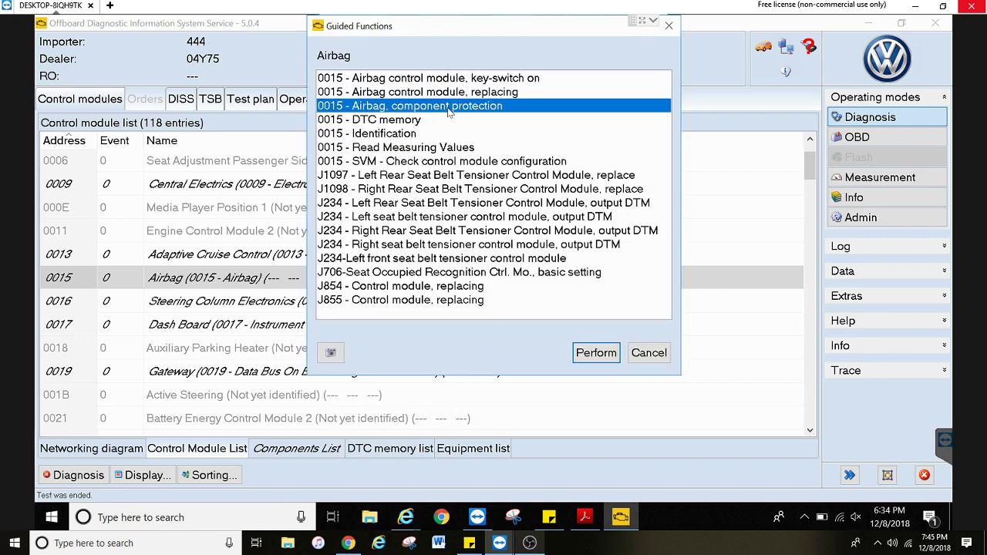
pyautogui.click(590, 352)
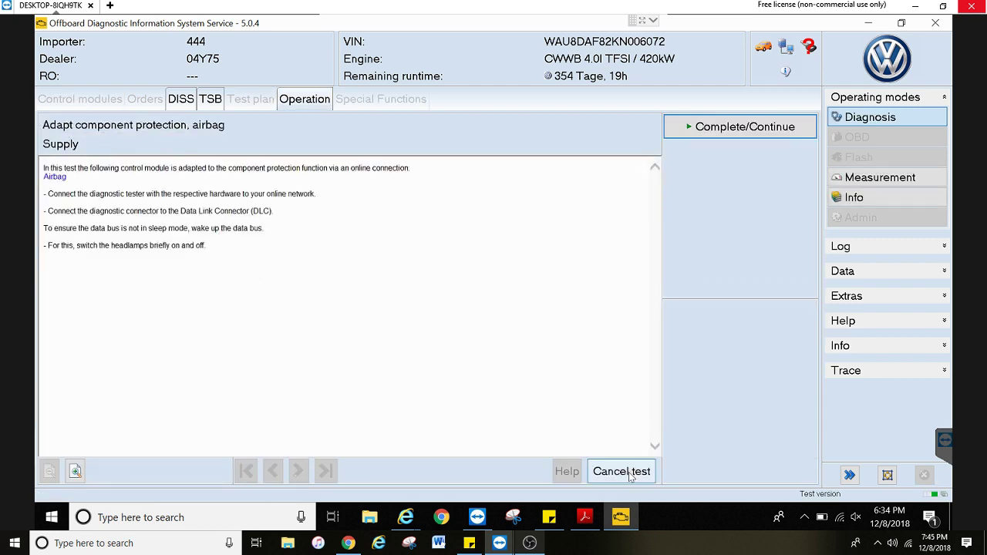
pyautogui.click(624, 472)
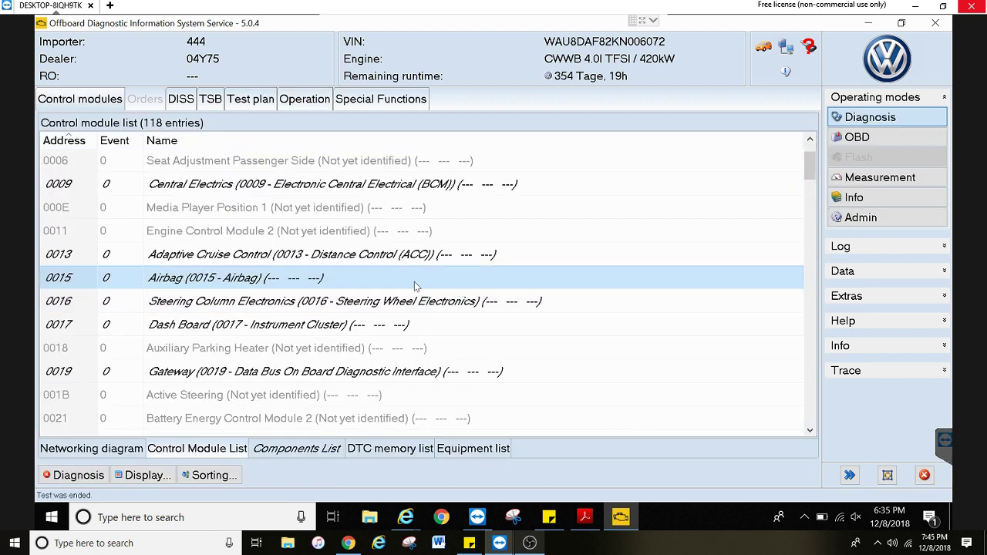
pyautogui.rightClick(415, 258)
pyautogui.click(439, 379)
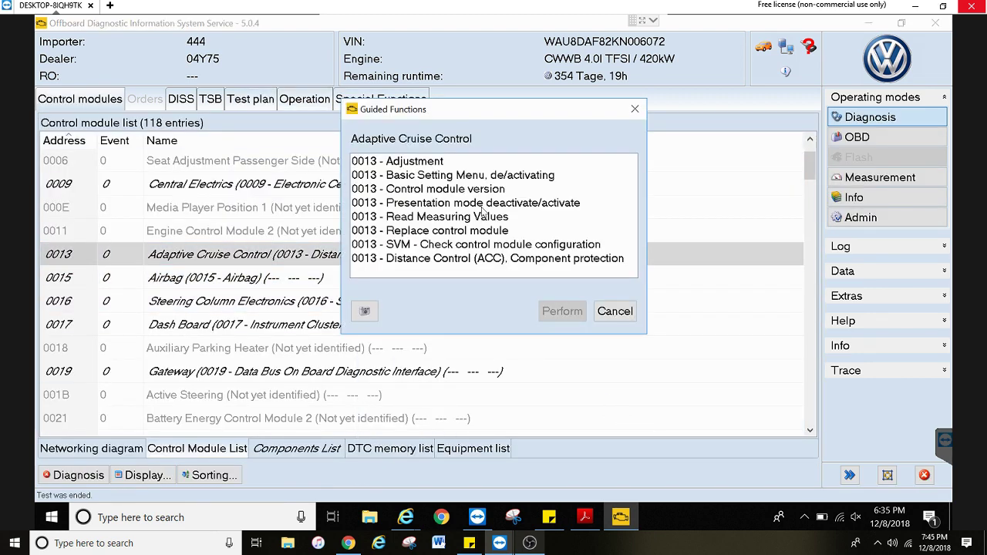
pyautogui.click(496, 259)
pyautogui.click(564, 311)
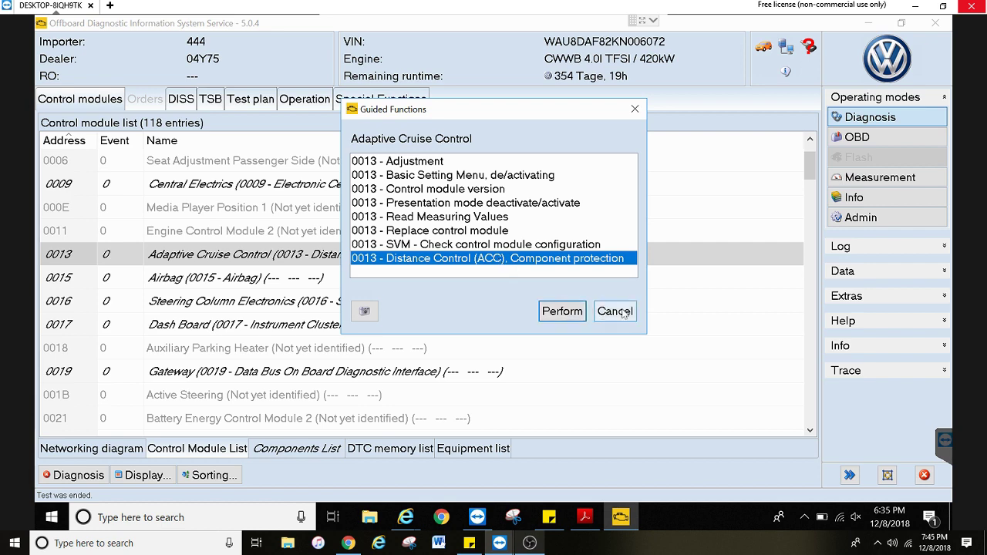
pyautogui.click(574, 311)
pyautogui.scroll(-4, 367, 274)
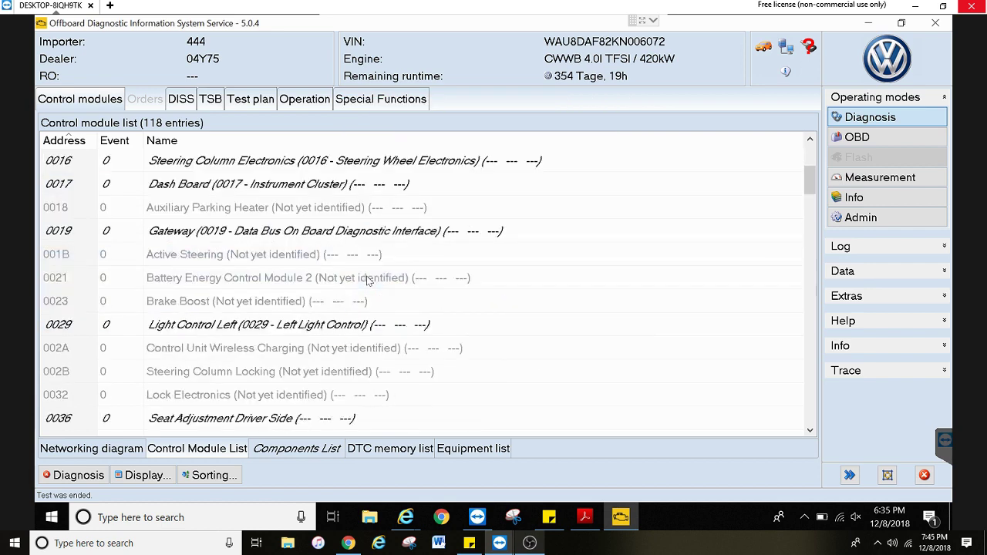
pyautogui.scroll(-1, 349, 266)
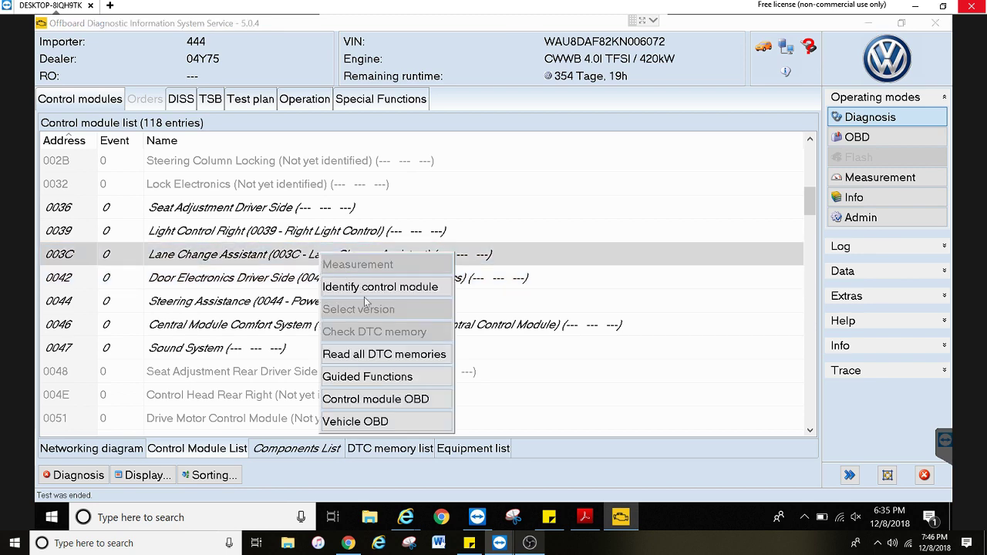
pyautogui.click(395, 379)
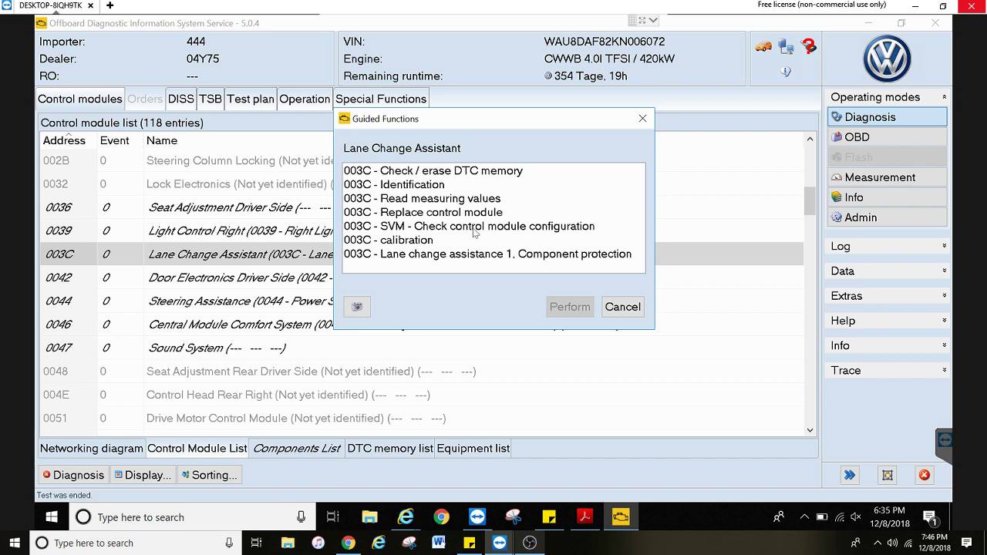
pyautogui.click(492, 257)
pyautogui.click(570, 307)
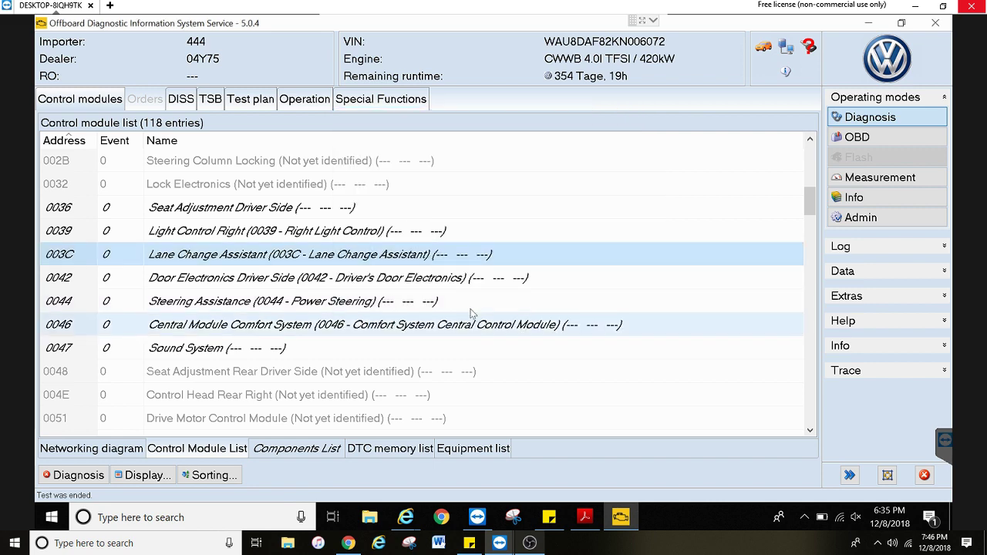